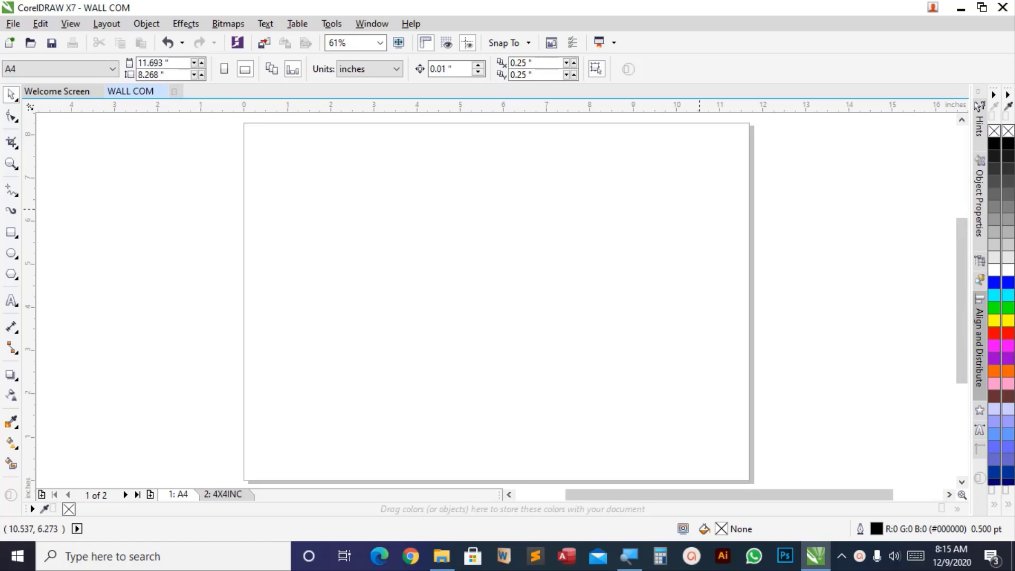
- Delete the A4 page from the document, keeping only the 4X4INC page
right_click(182, 497)
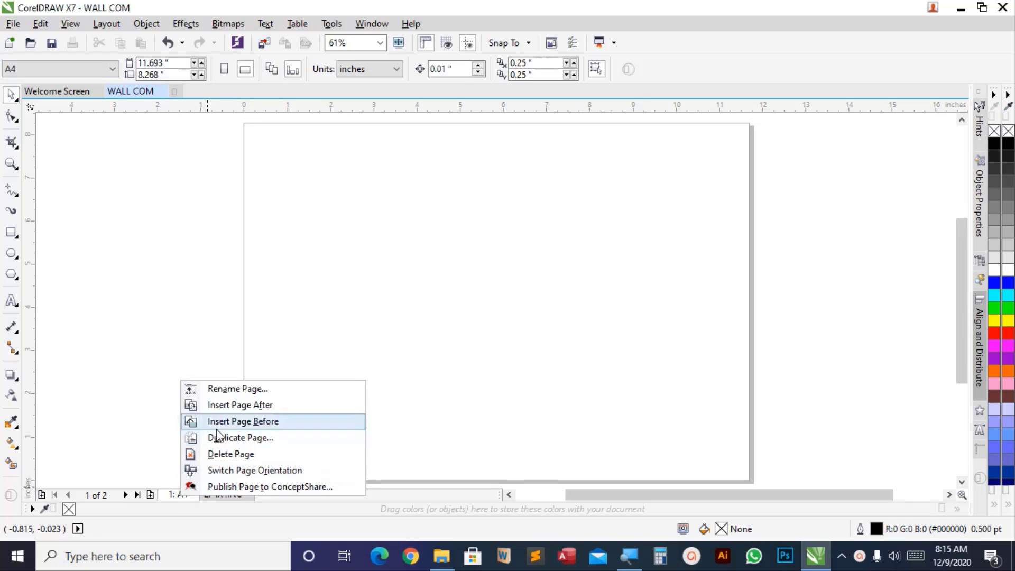
left_click(216, 453)
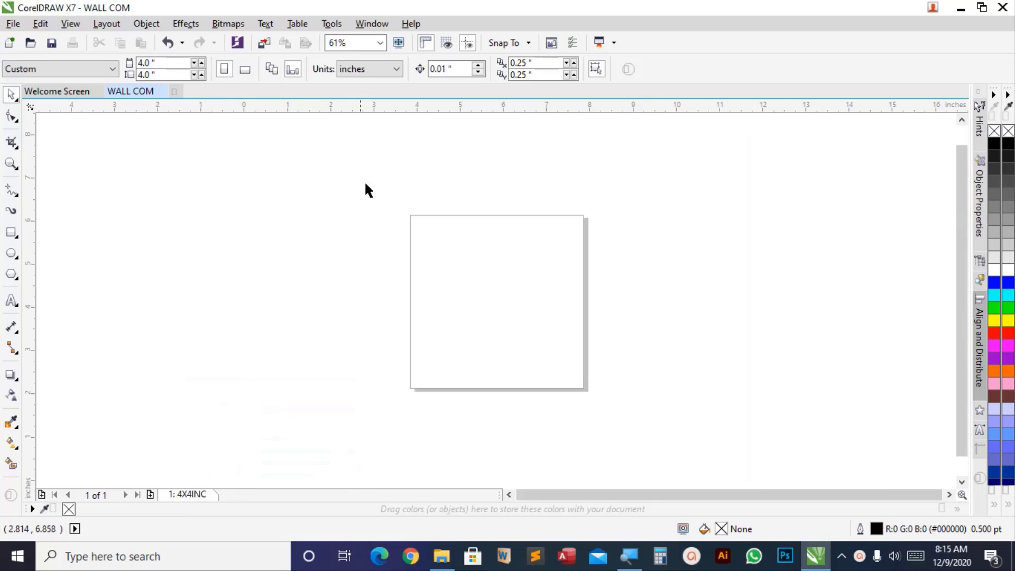
left_click(380, 43)
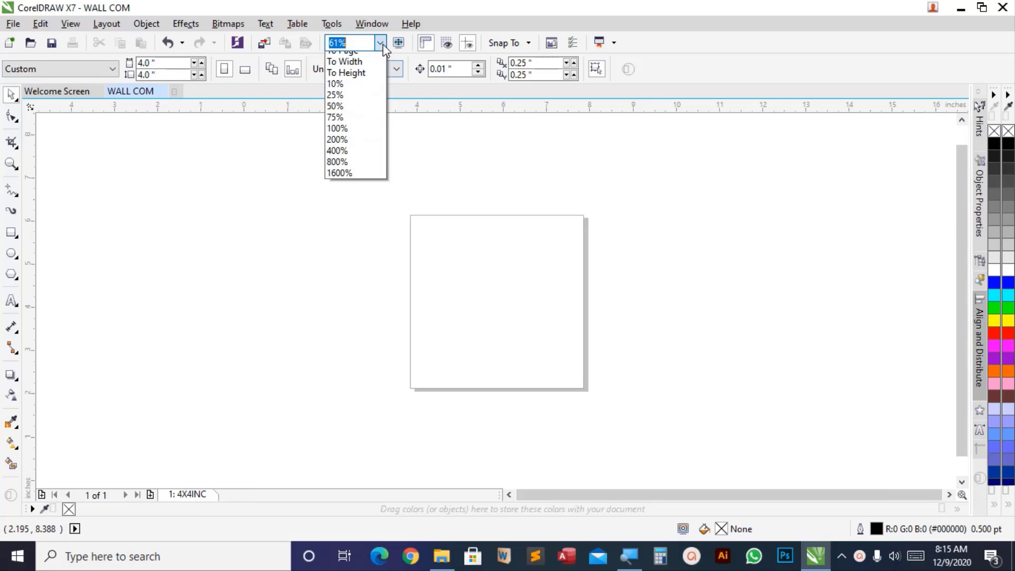
left_click(362, 80)
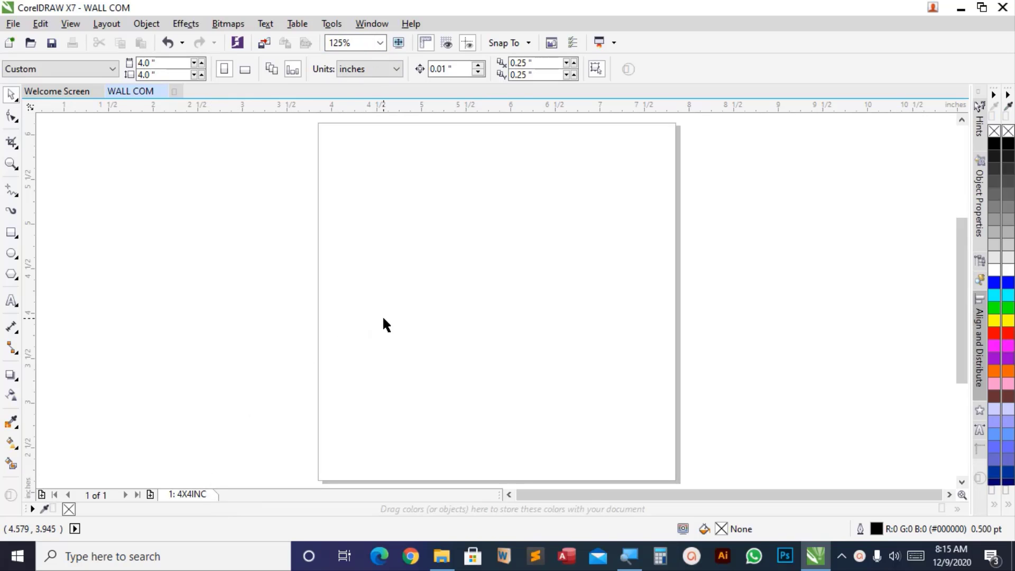
left_click(369, 72)
left_click(353, 84)
left_click(161, 63)
key("Tab")
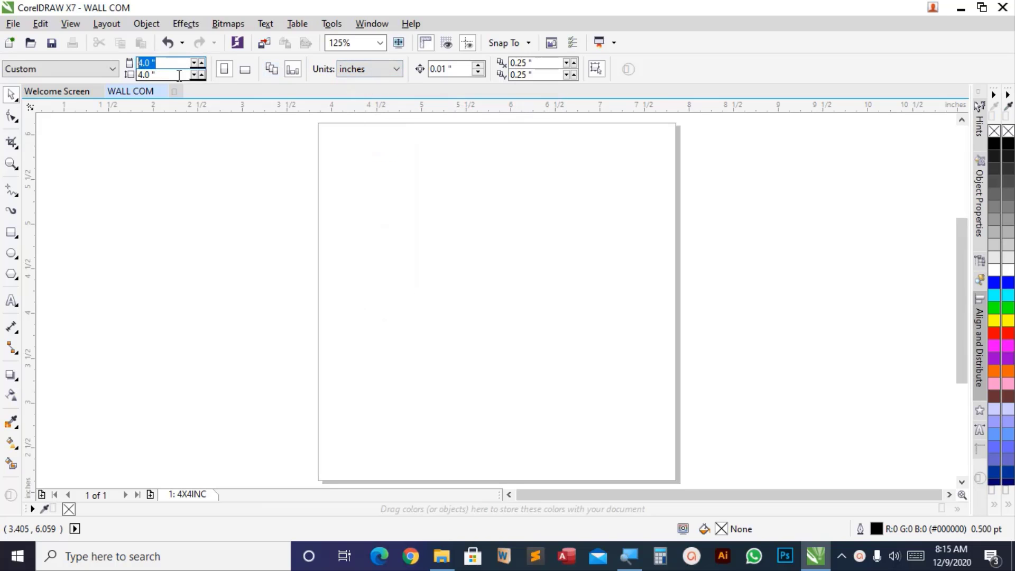
left_click(473, 278)
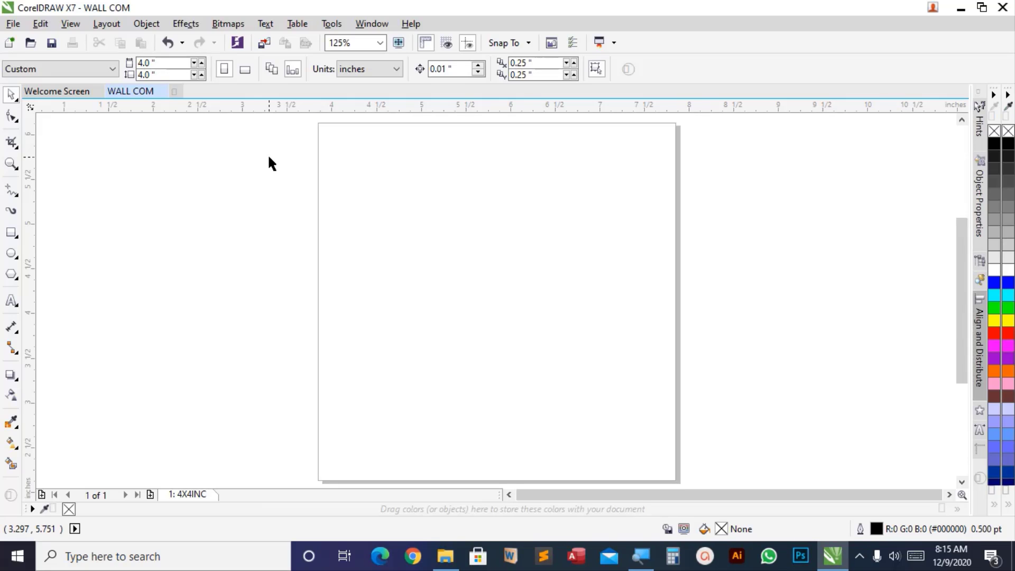
- Switch the 4X4INC page to landscape orientation and back to portrait
left_click(245, 70)
left_click(225, 71)
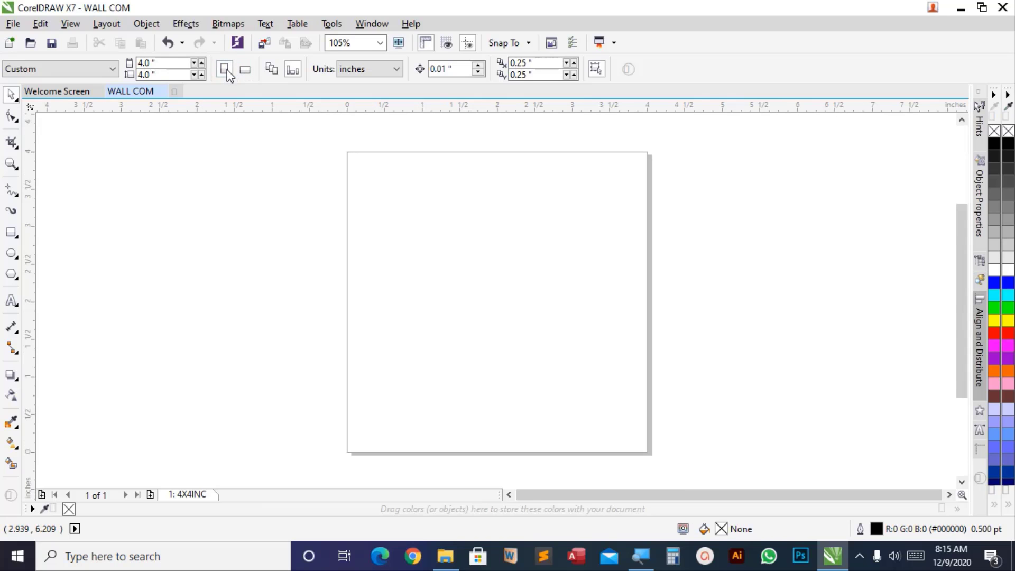
left_click(378, 42)
left_click(380, 45)
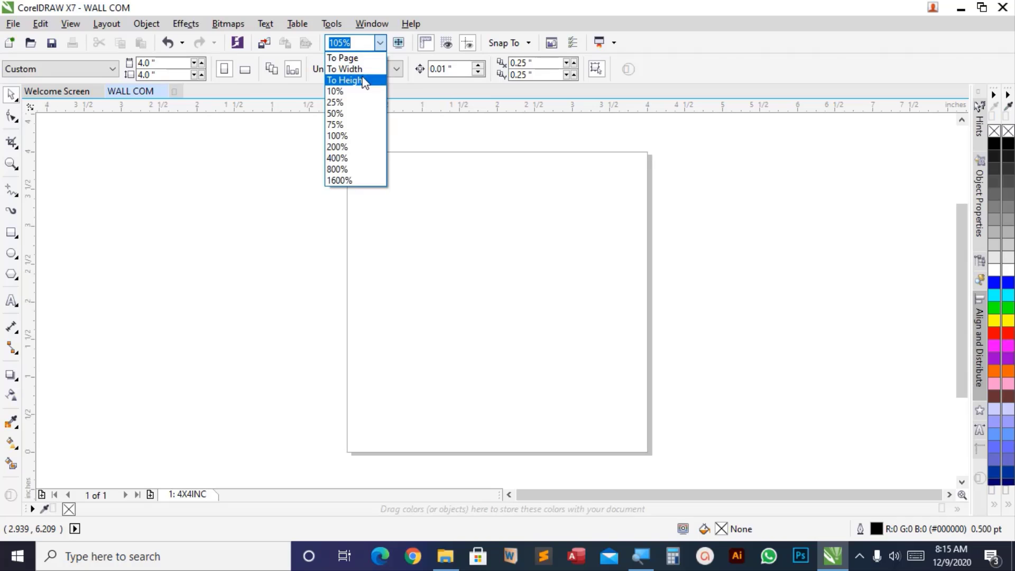
left_click(335, 81)
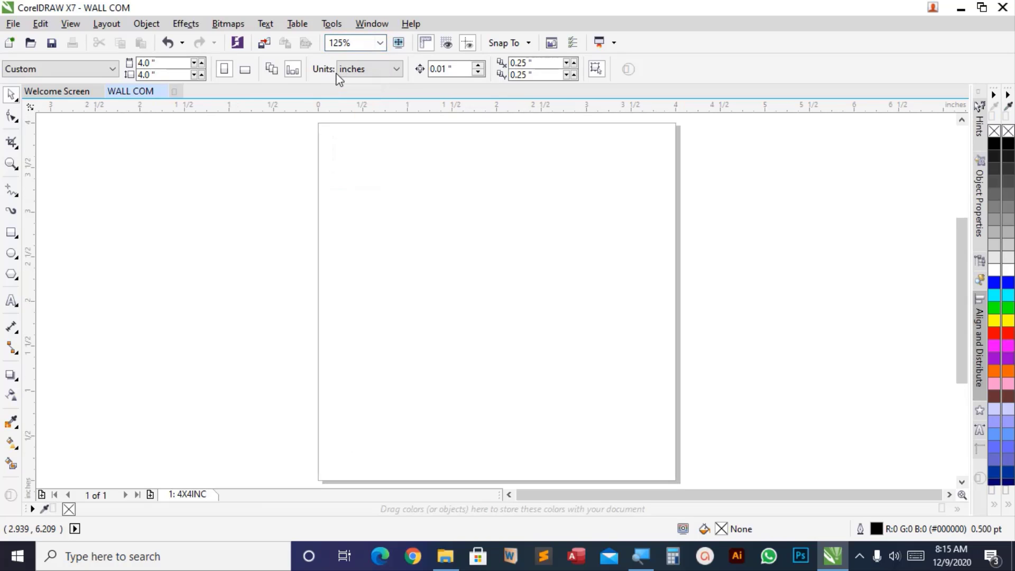
left_click(379, 44)
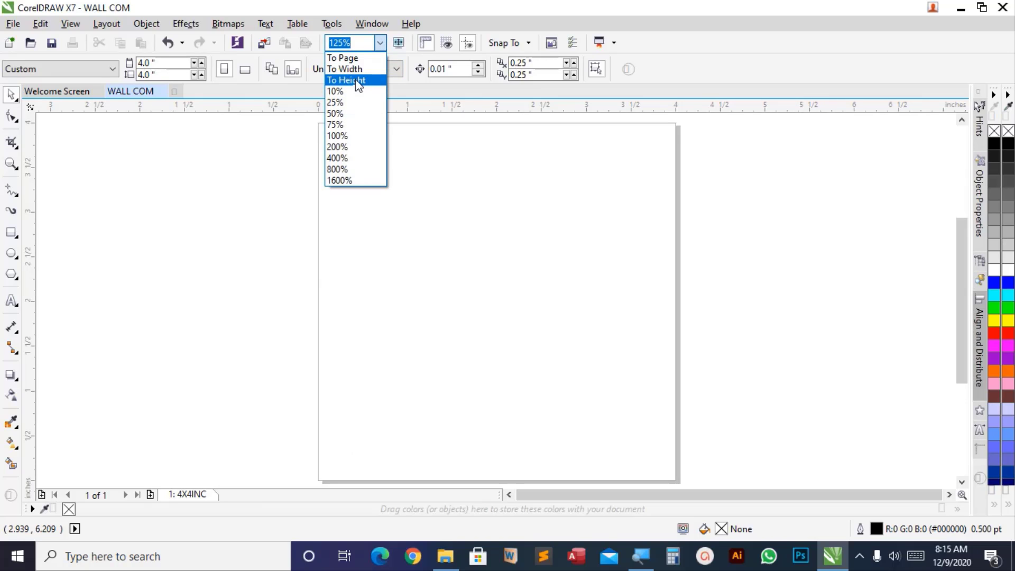
left_click(360, 82)
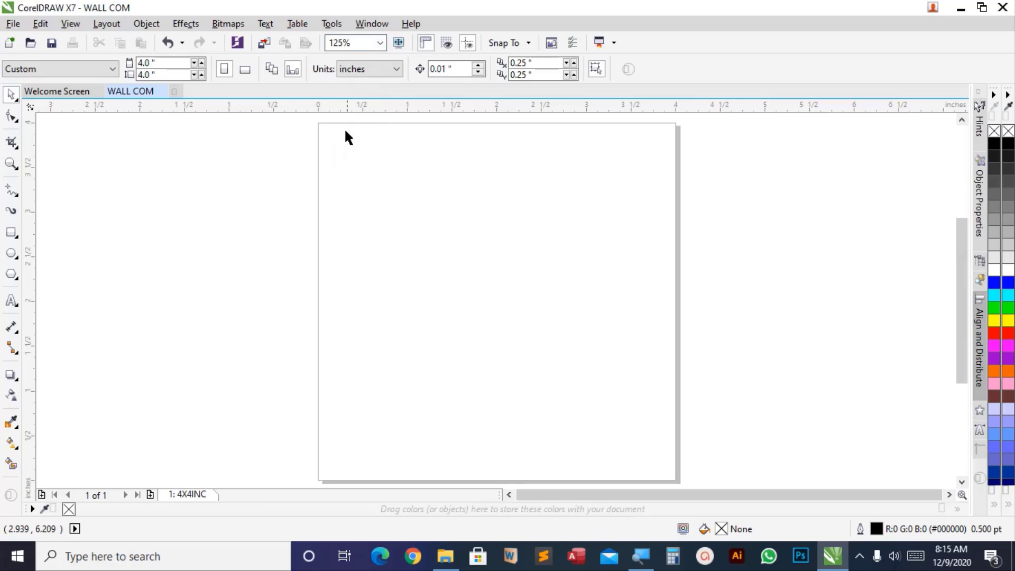
- Draw a rectangle about 2.39 × 1.59 inches in the middle of the page with the Rectangle tool
left_click(18, 239)
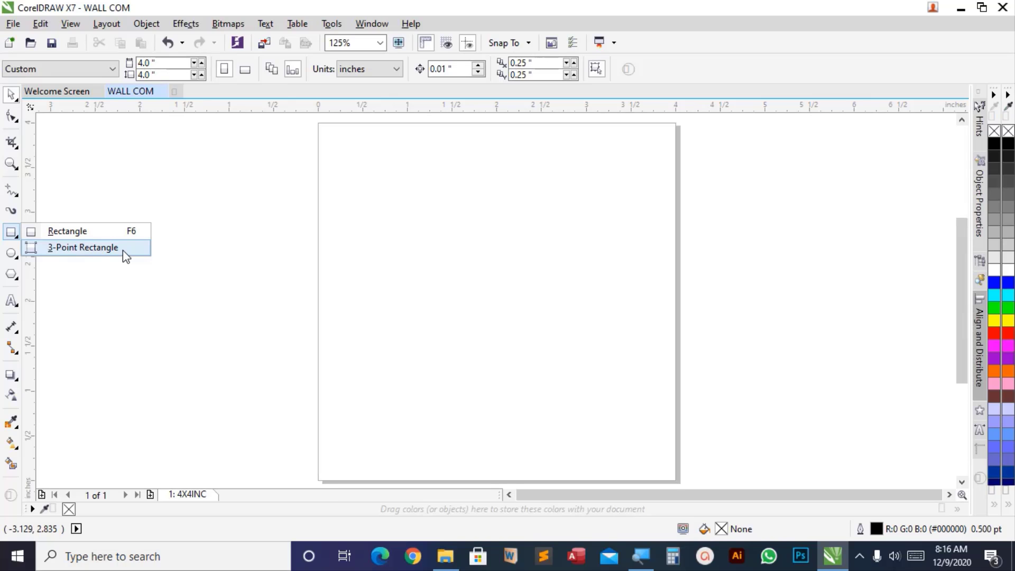
left_click(17, 234)
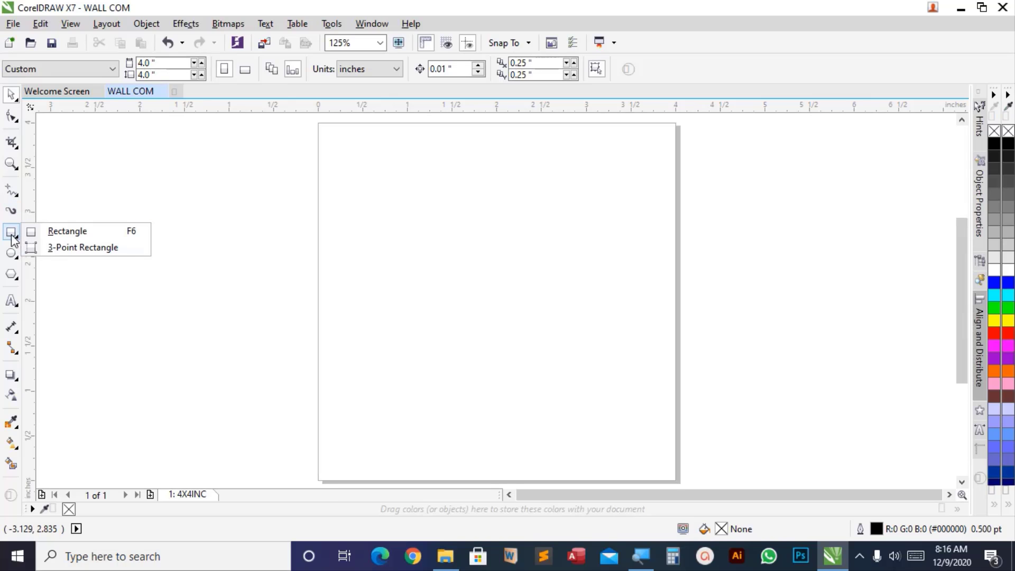
left_click(43, 234)
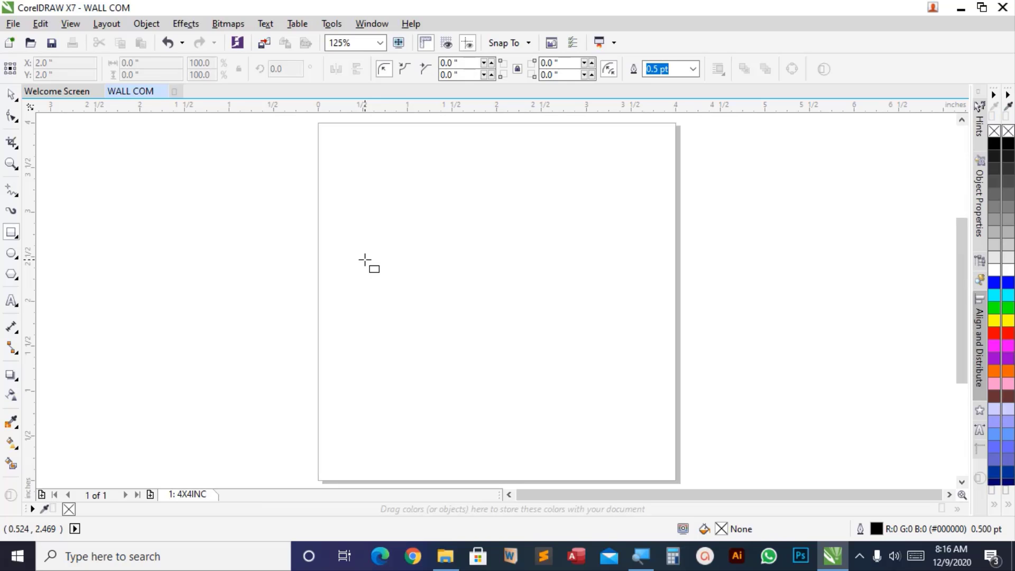
left_click_drag(364, 198, 578, 370)
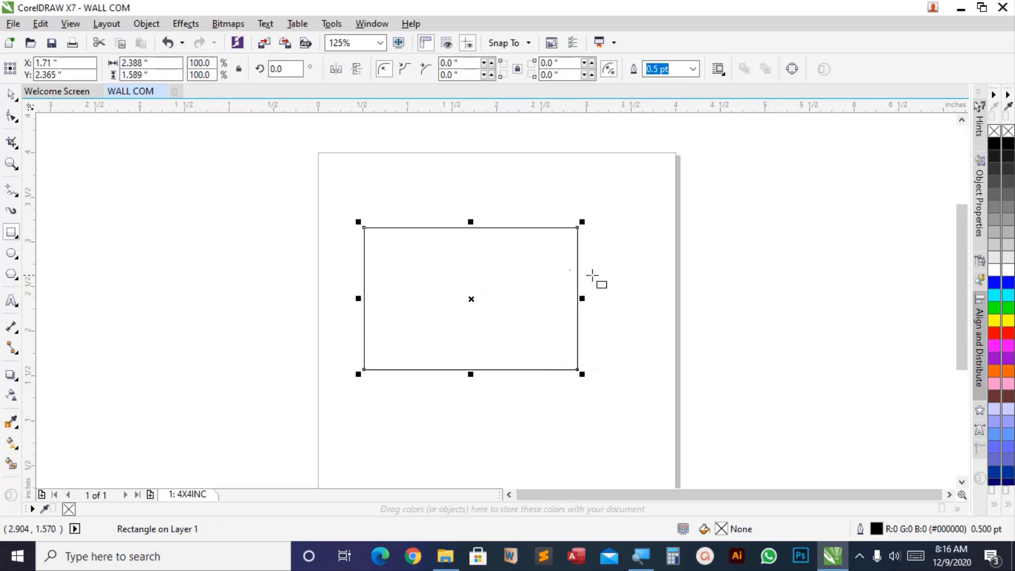
- Draw a narrow rectangle about 0.28 × 0.83 inches and squares of about 0.62, 0.58 and 1.02 inches around the large rectangle
left_click(380, 44)
left_click(381, 45)
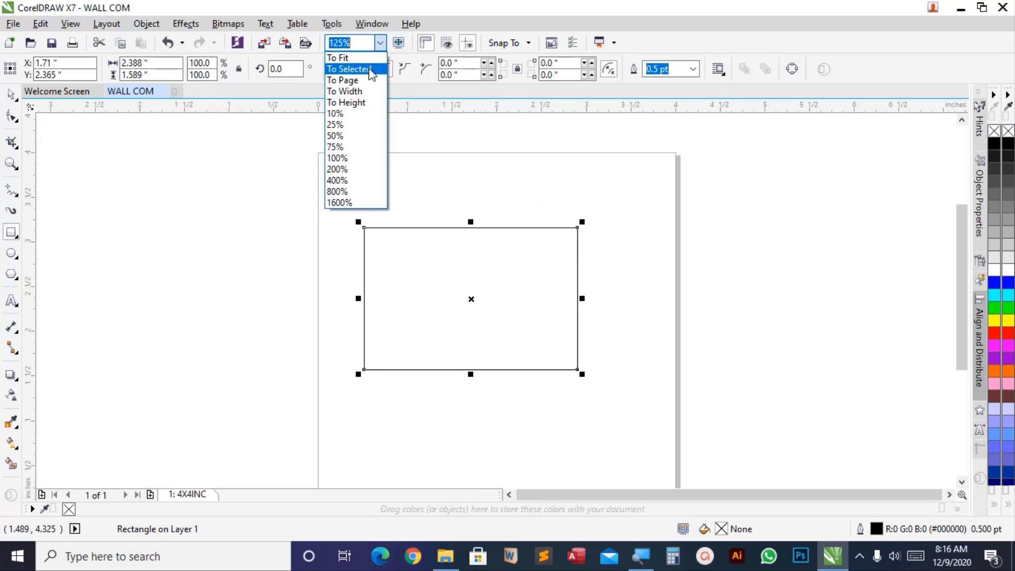
left_click(356, 103)
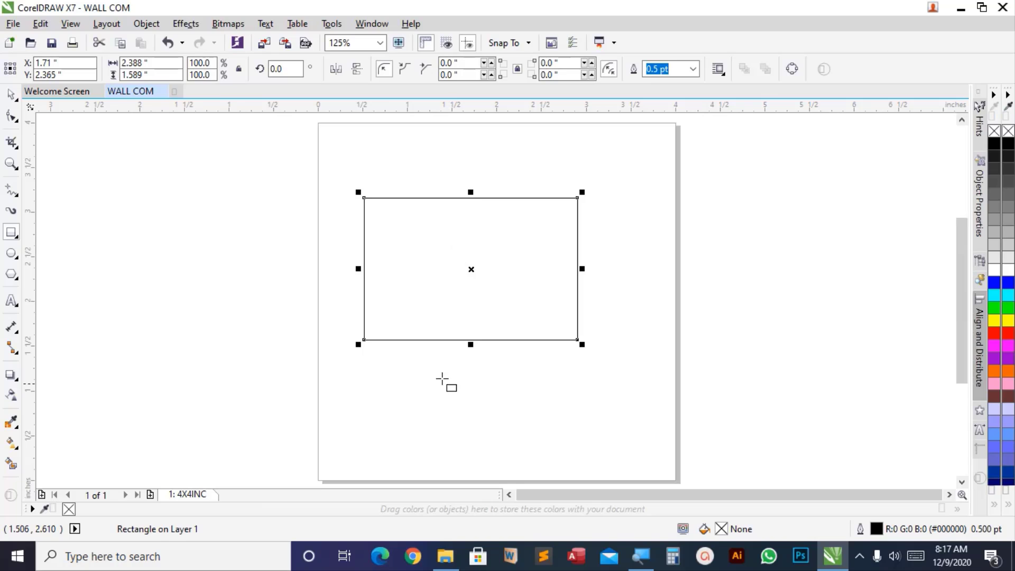
mouse_move(385, 366)
left_mouse_down()
mouse_move(408, 405)
mouse_move(412, 440)
left_mouse_up()
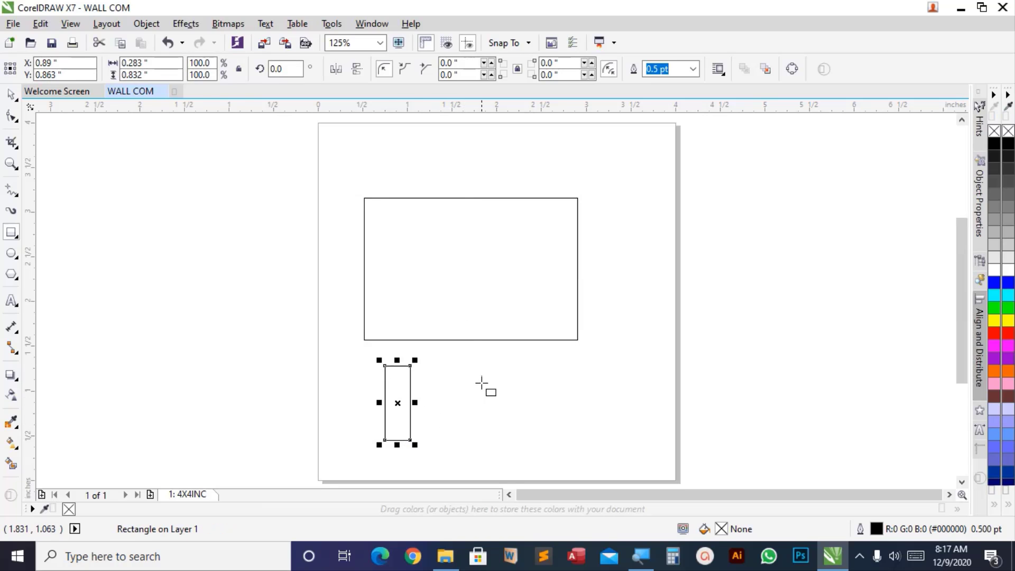
left_click(479, 366)
left_click_drag(479, 366, 533, 422)
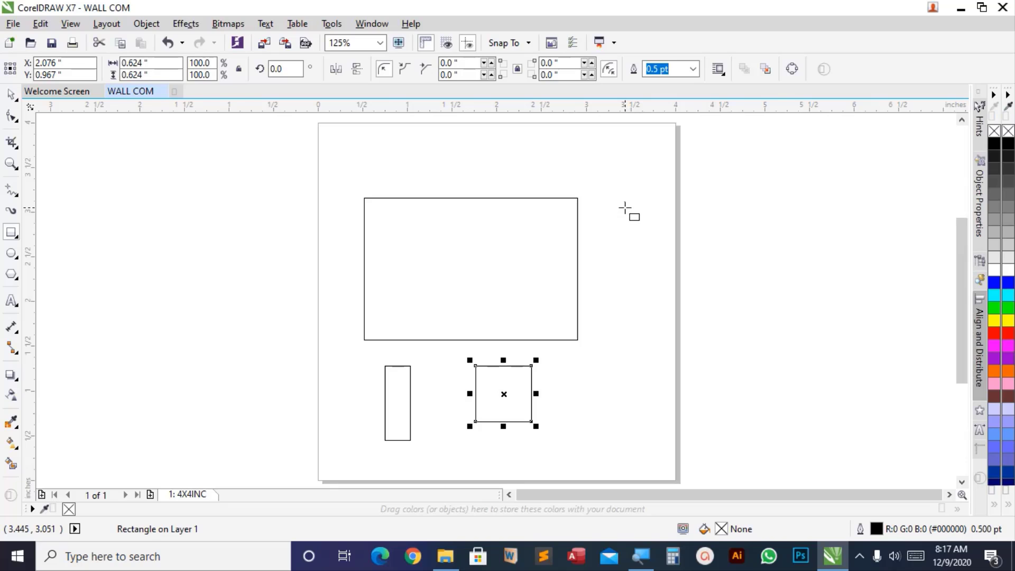
mouse_move(612, 193)
left_mouse_down()
mouse_move(650, 259)
mouse_move(605, 219)
left_mouse_up()
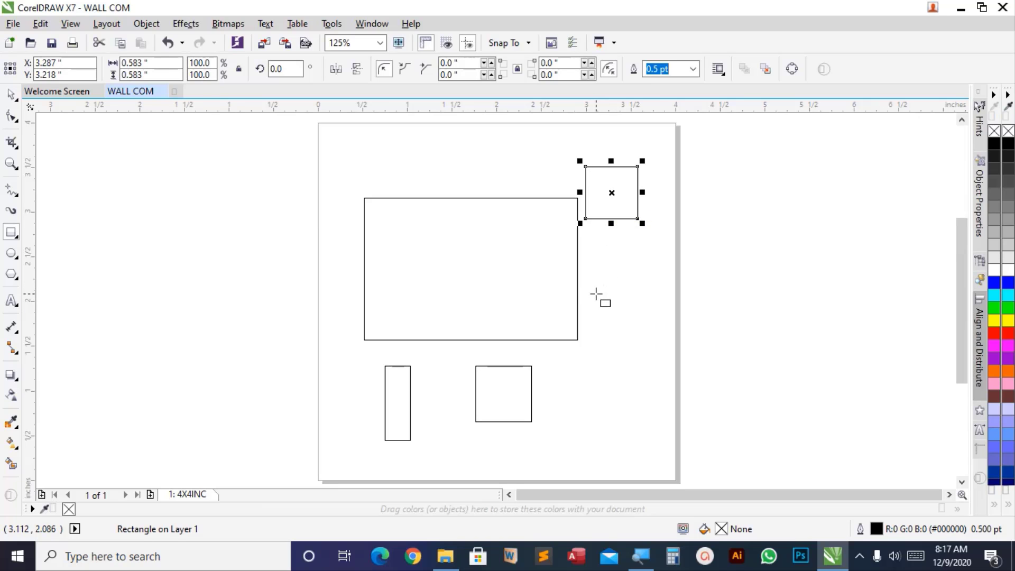
mouse_move(599, 293)
left_mouse_down()
mouse_move(629, 335)
mouse_move(635, 356)
mouse_move(607, 315)
mouse_move(637, 374)
mouse_move(618, 345)
mouse_move(633, 360)
mouse_move(628, 338)
mouse_move(636, 358)
mouse_move(625, 328)
left_mouse_up()
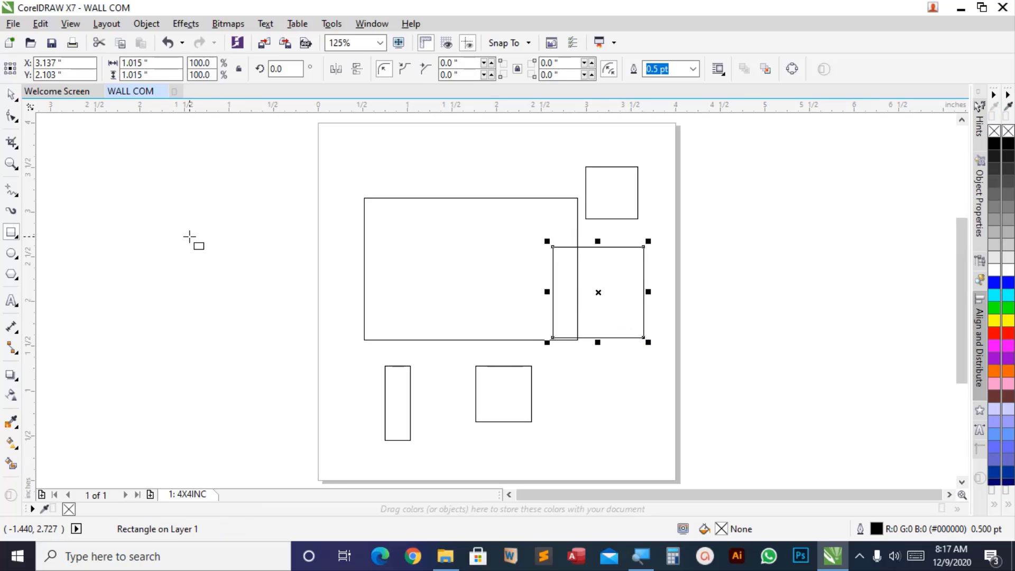
- Reposition the three squares with the Pick tool, spreading them outward, and place the large rectangle near the page's upper centre
left_click(9, 98)
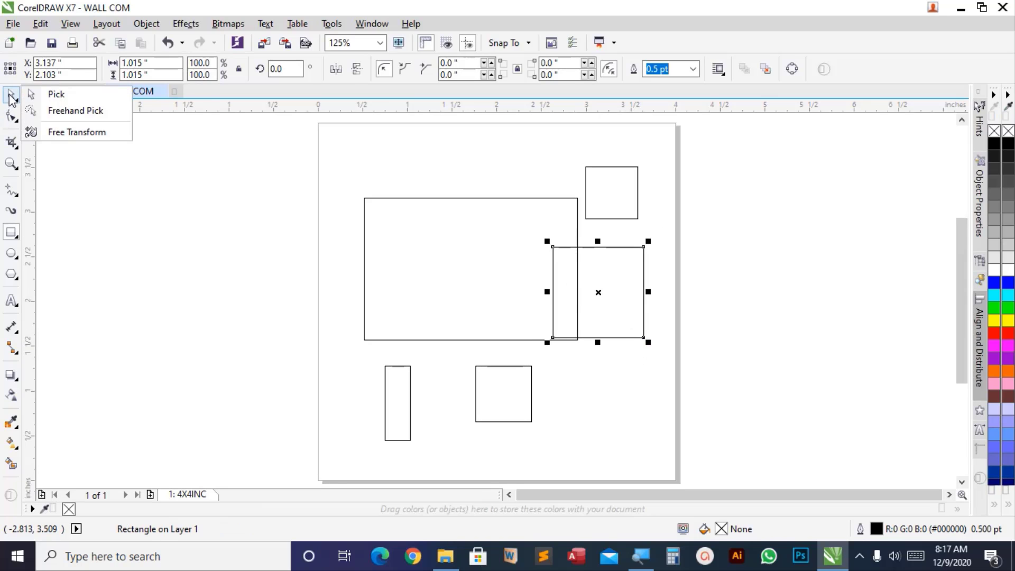
left_click(11, 97)
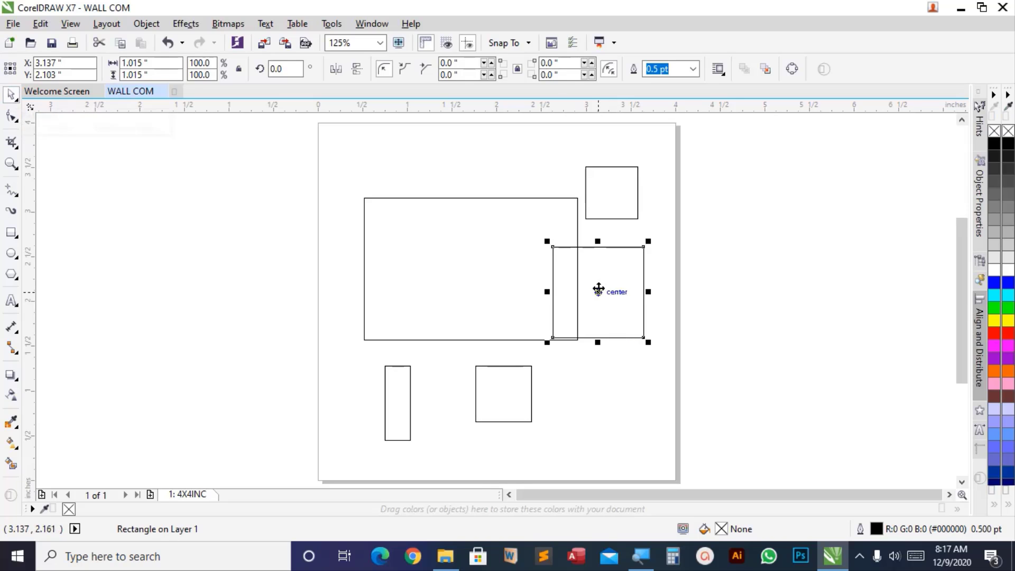
left_click_drag(598, 289, 719, 309)
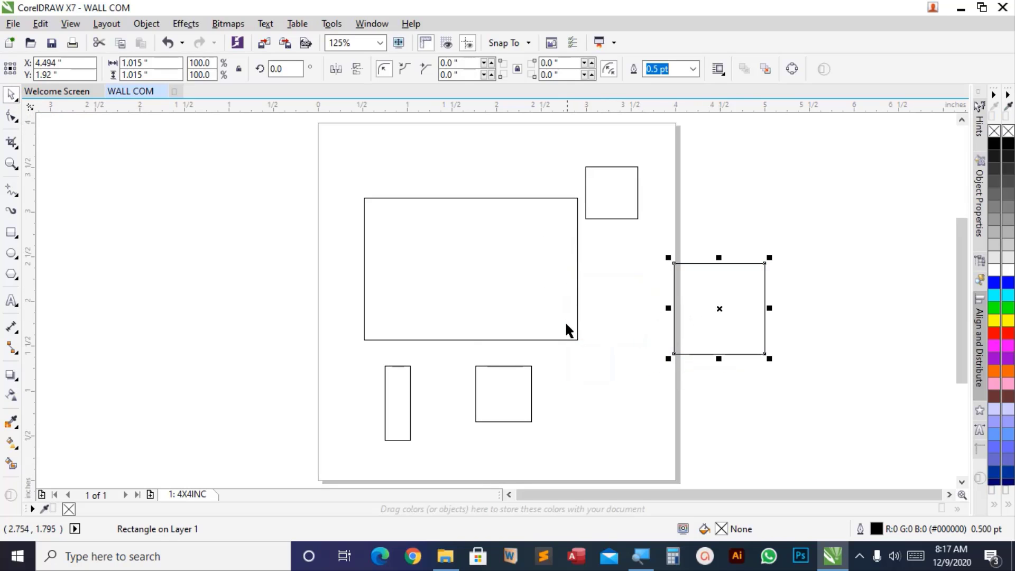
left_click_drag(567, 332, 497, 297)
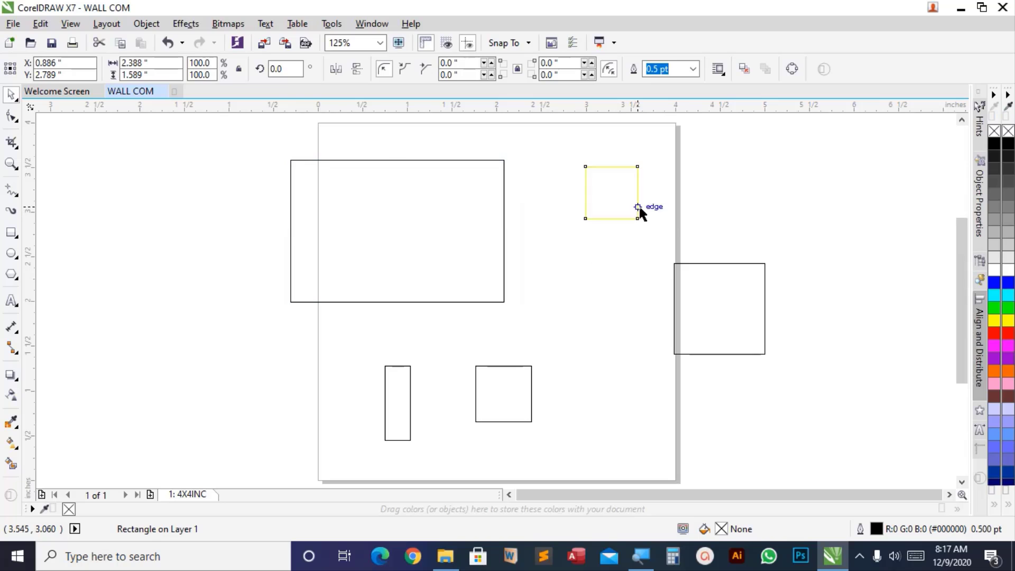
left_click_drag(640, 210, 697, 217)
left_click_drag(525, 422, 564, 462)
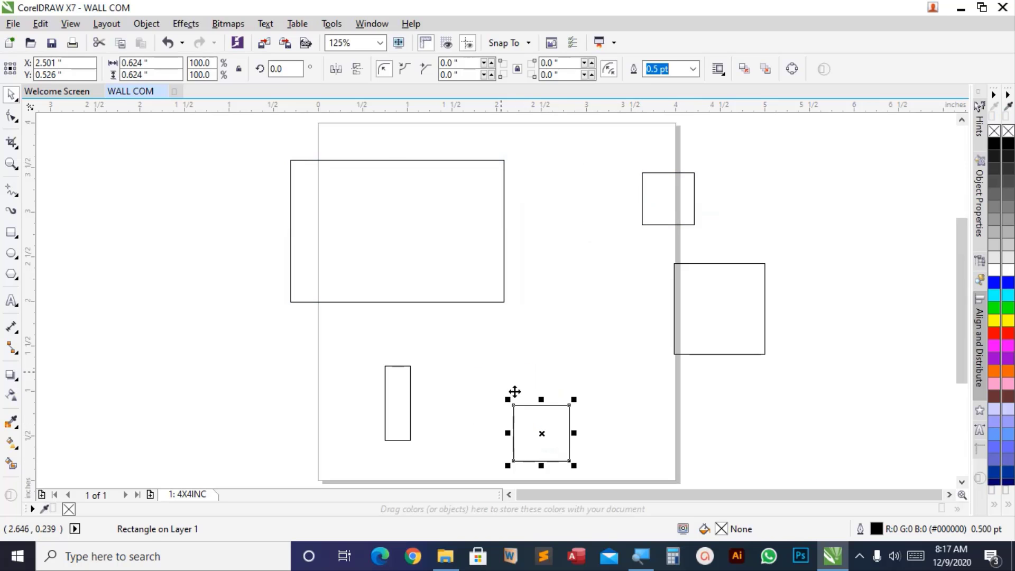
left_click(487, 301)
left_click_drag(481, 295, 595, 321)
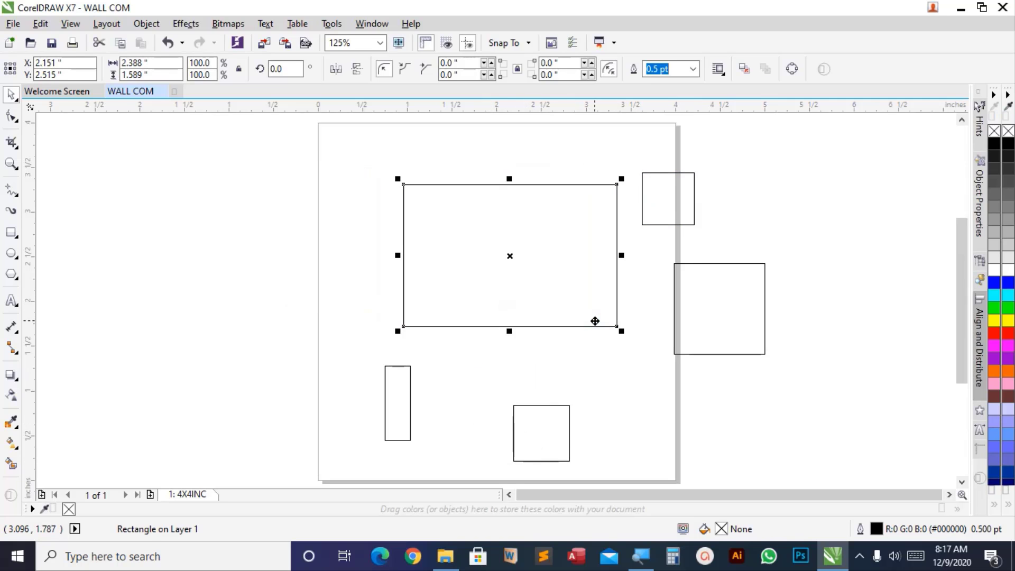
- Delete the square at the page bottom, the narrow rectangle and the largest square
left_click(543, 409)
key("Delete")
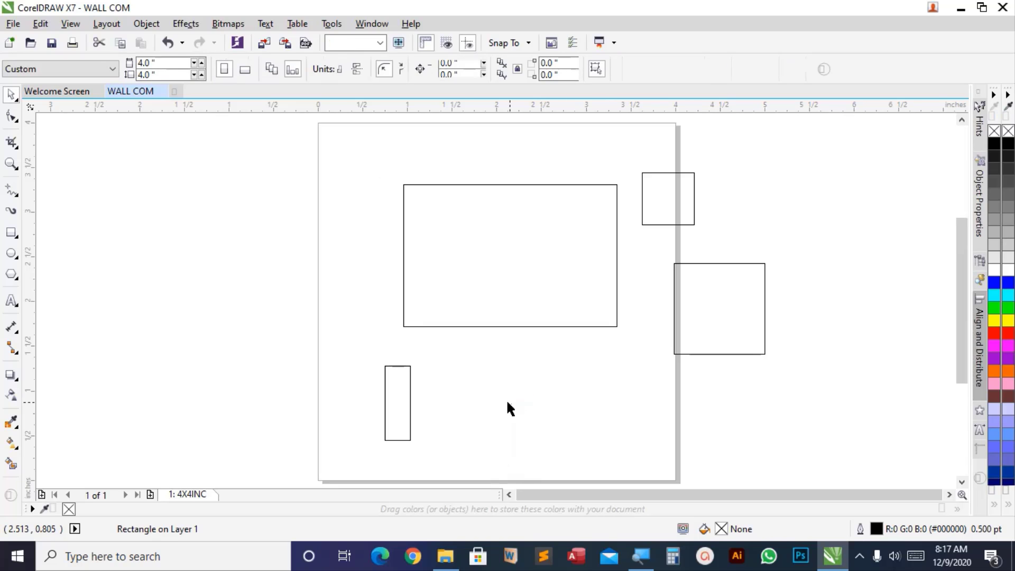
left_click(401, 407)
key("Delete")
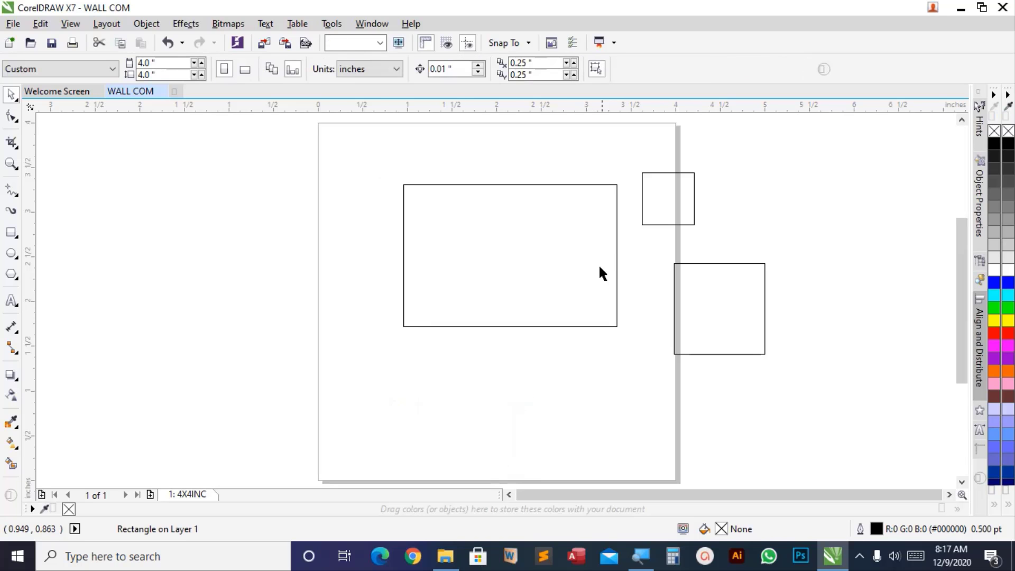
left_click(673, 294)
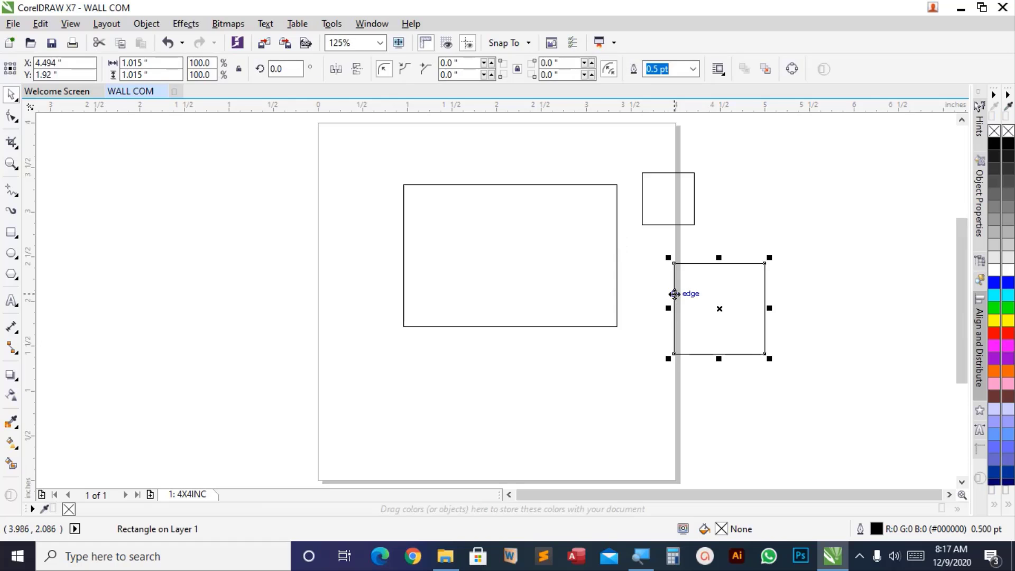
key("Delete")
- Move the remaining square to the page's lower-left corner and enlarge it to about 0.96 inches
left_click_drag(655, 227, 447, 455)
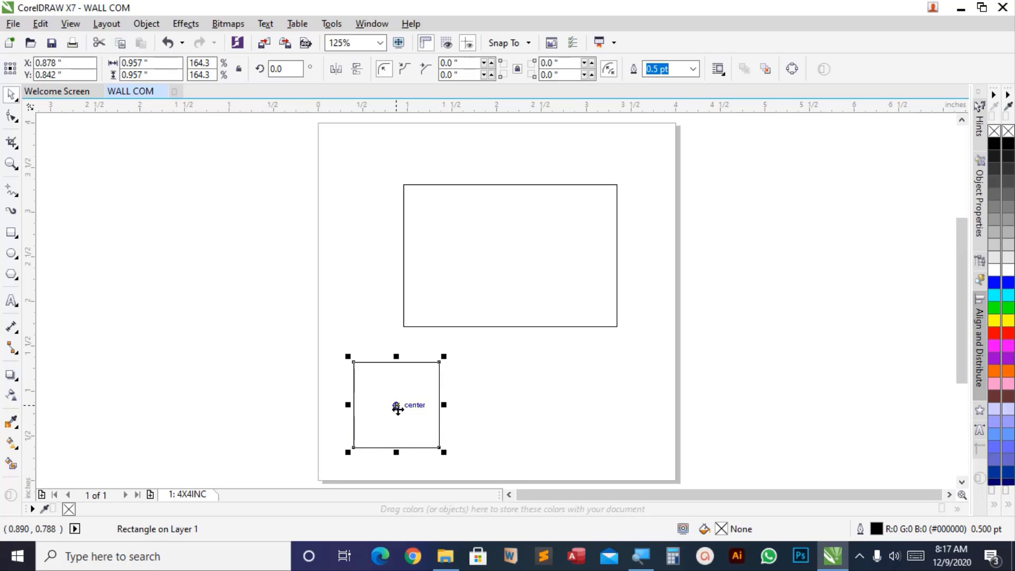
left_click_drag(398, 409, 375, 408)
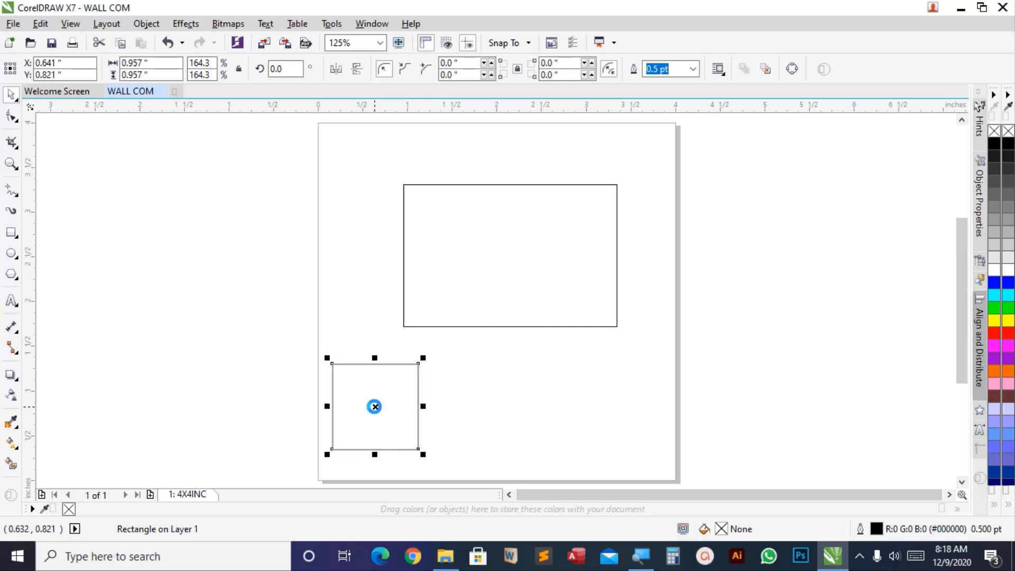
- Shift the large rectangle slightly up and left and set its outline width to 4.0 pt
left_click_drag(482, 312, 466, 298)
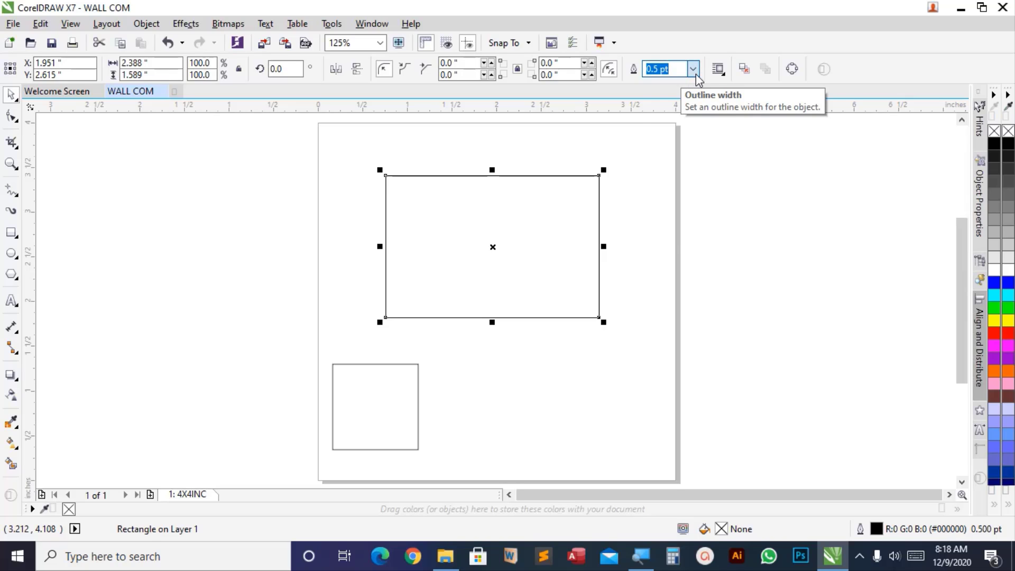
left_click(693, 69)
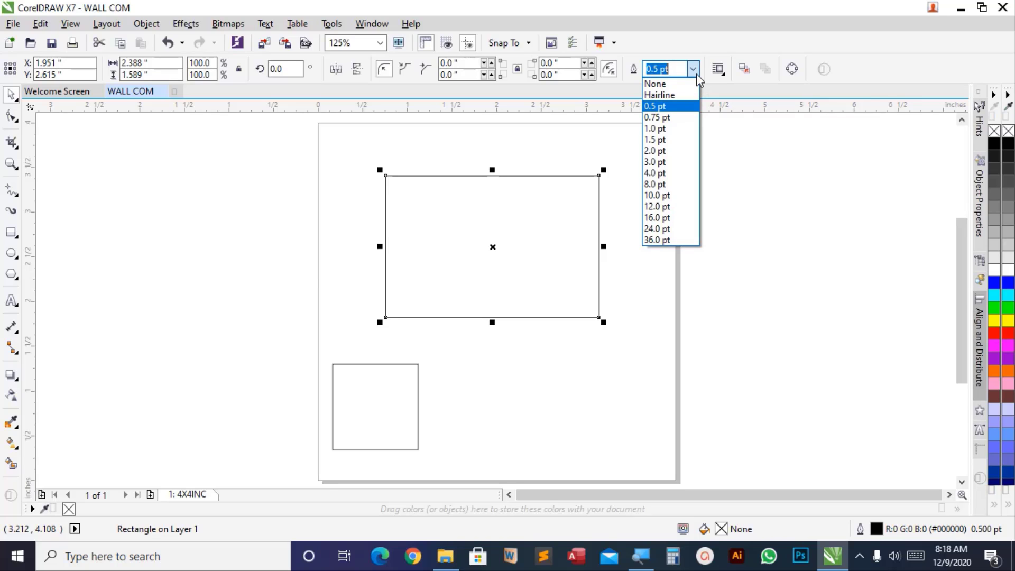
left_click(656, 173)
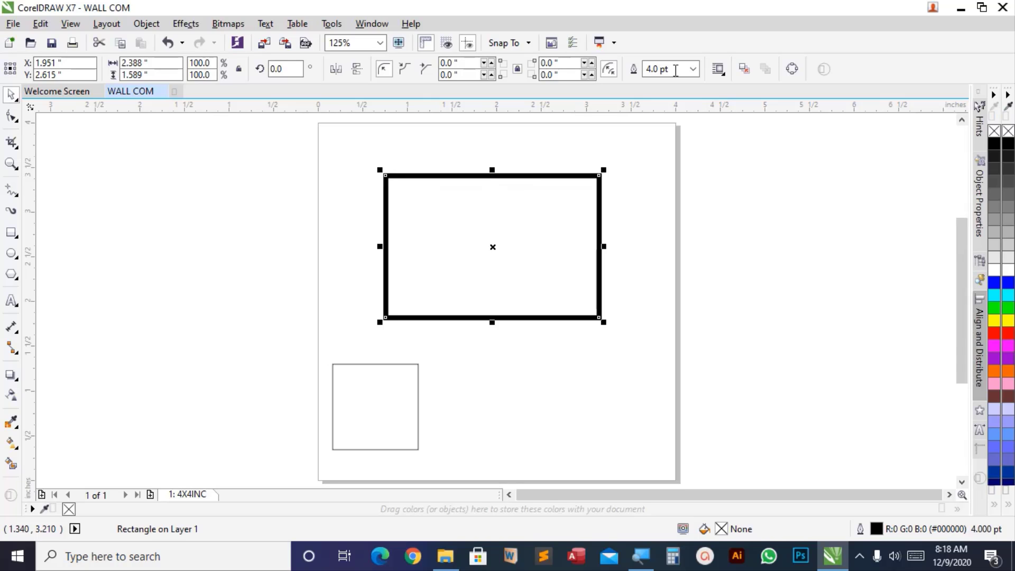
- Try a 36.0 pt outline on the large rectangle, and set its outline width to 1.5 pt
left_click(692, 69)
left_click(667, 239)
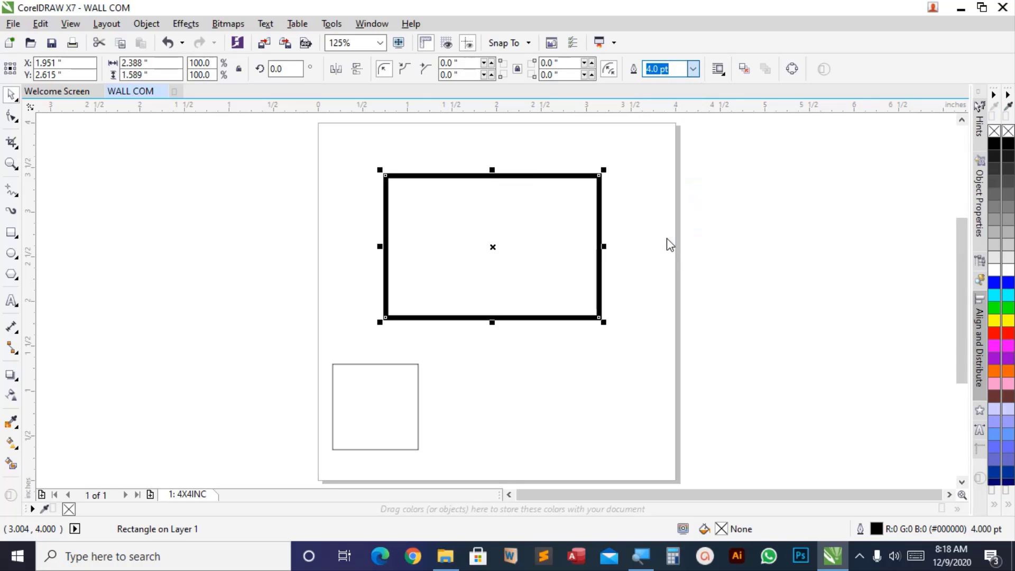
left_click(693, 69)
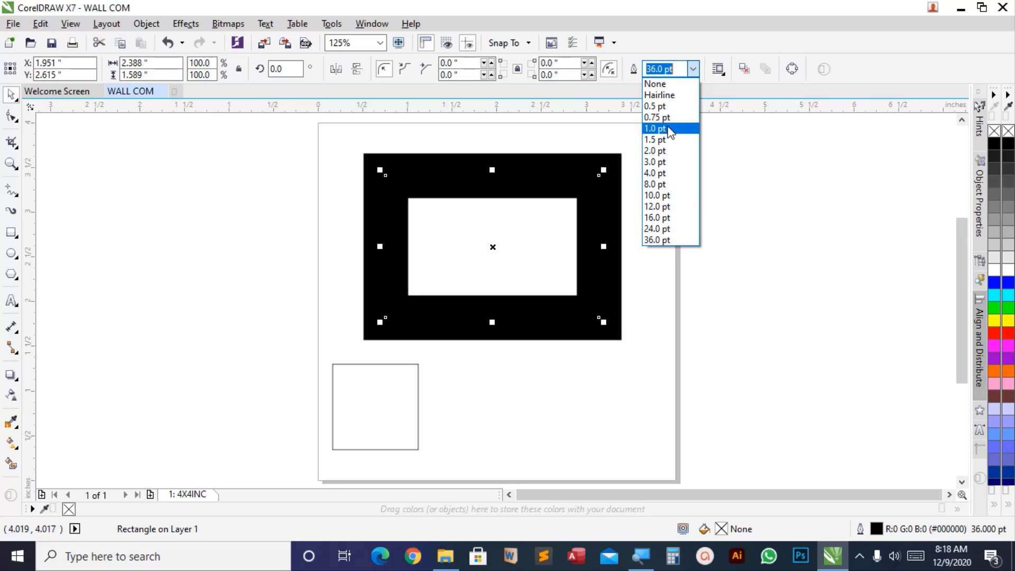
left_click(664, 139)
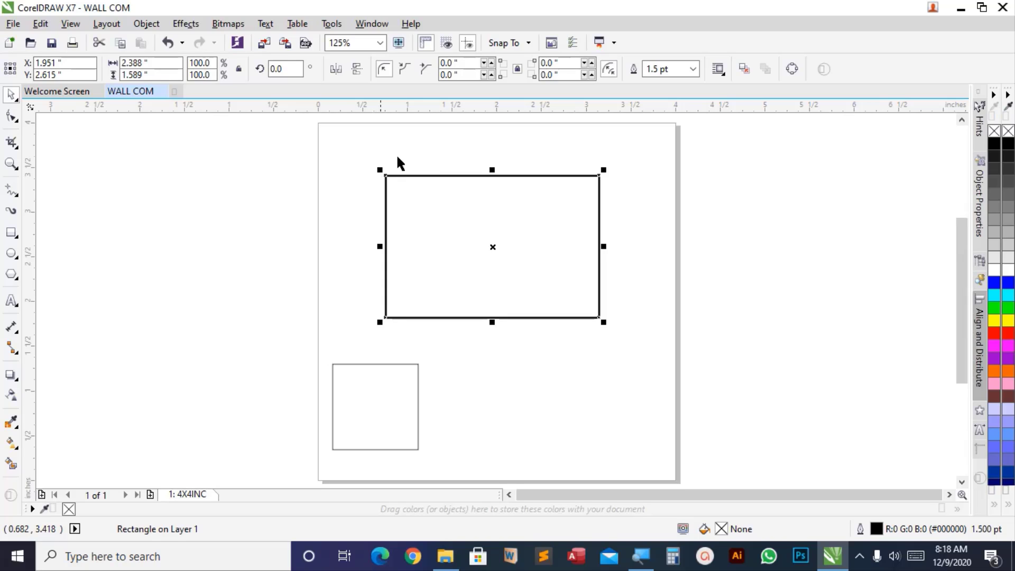
- Round all four corners of the large rectangle to about 0.383 inches with the Shape tool, and undo the rounding
left_click(11, 119)
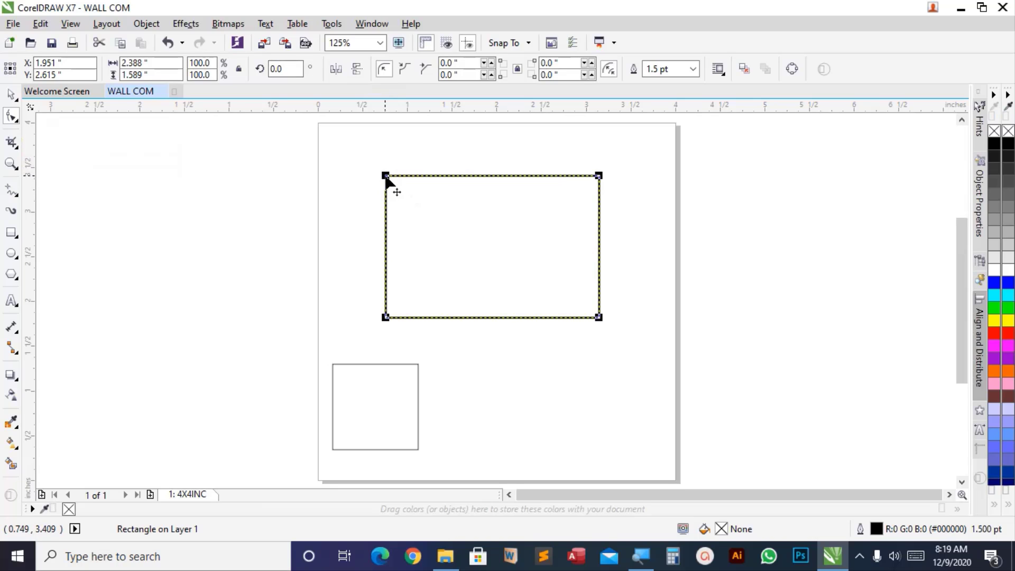
left_click_drag(386, 178, 393, 209)
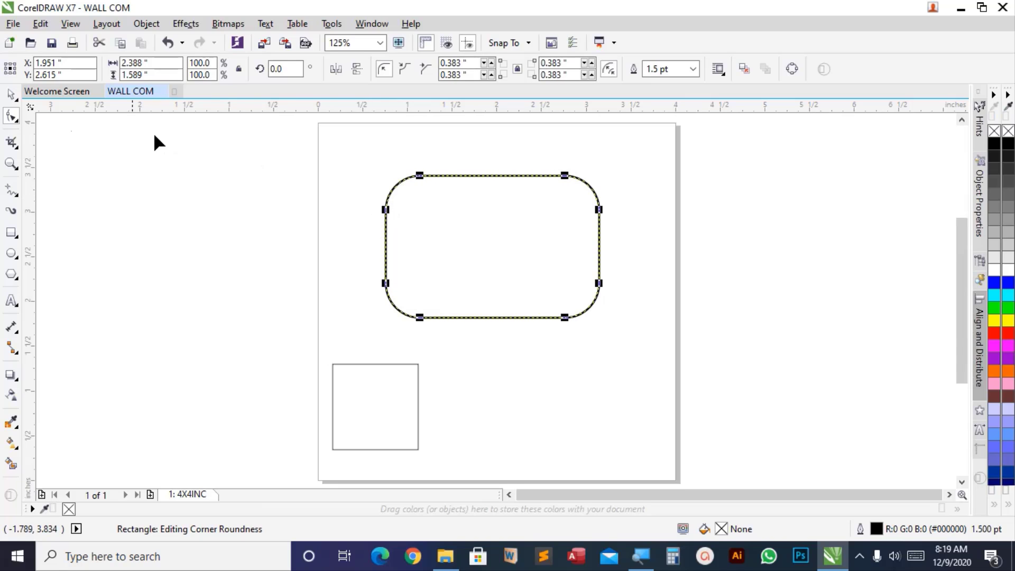
left_click(12, 96)
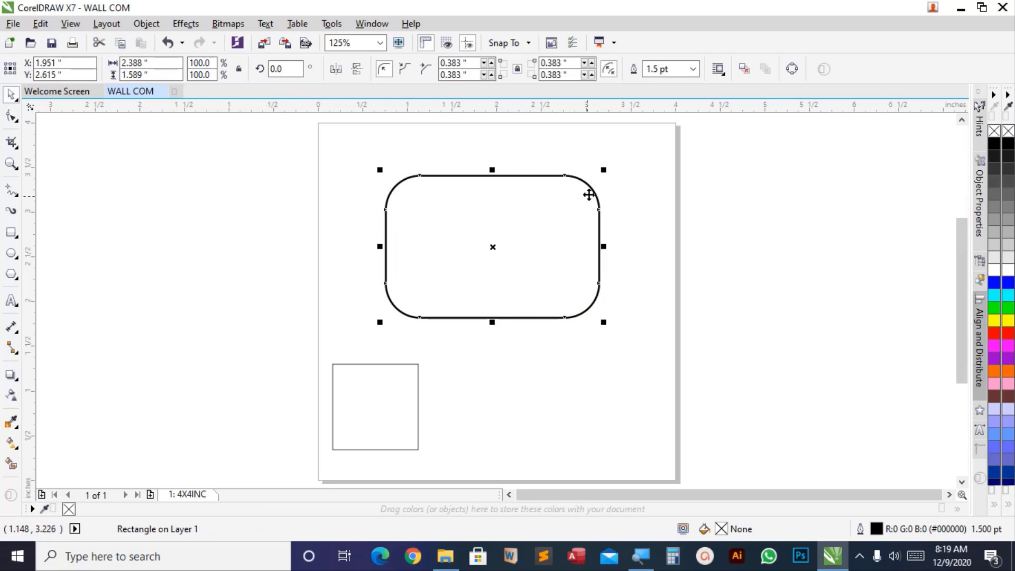
left_click(608, 194)
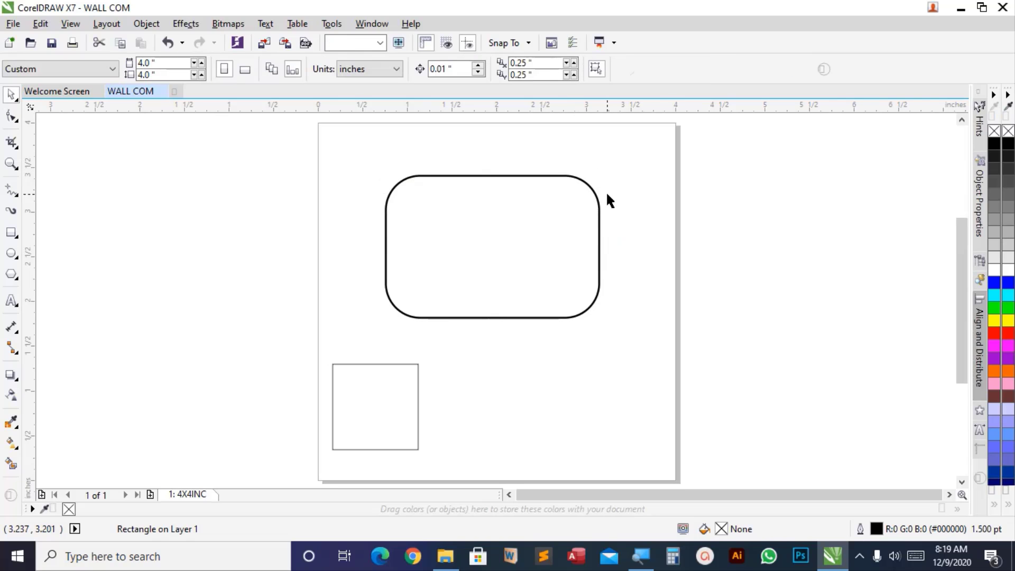
left_click(593, 201)
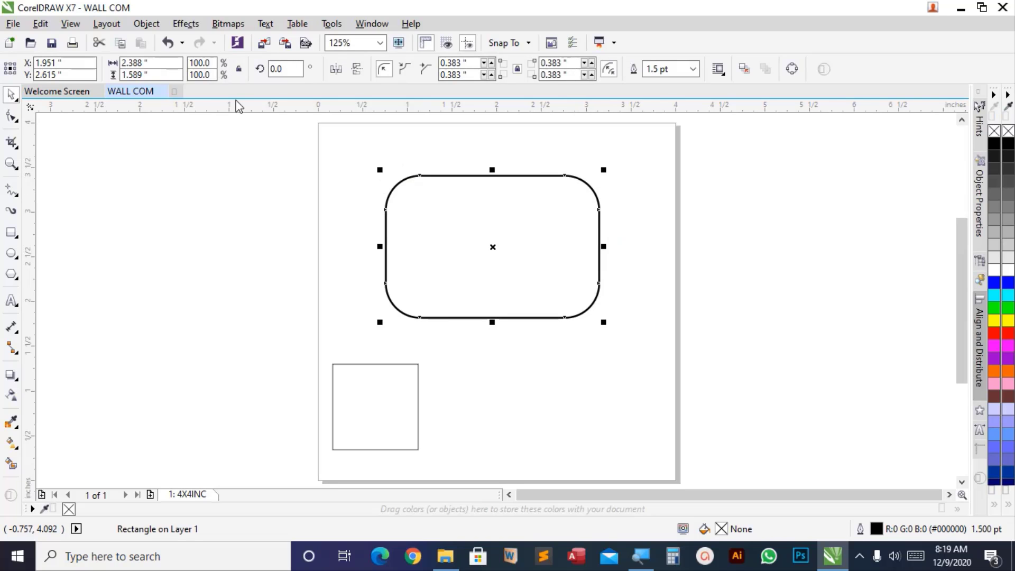
left_click(168, 45)
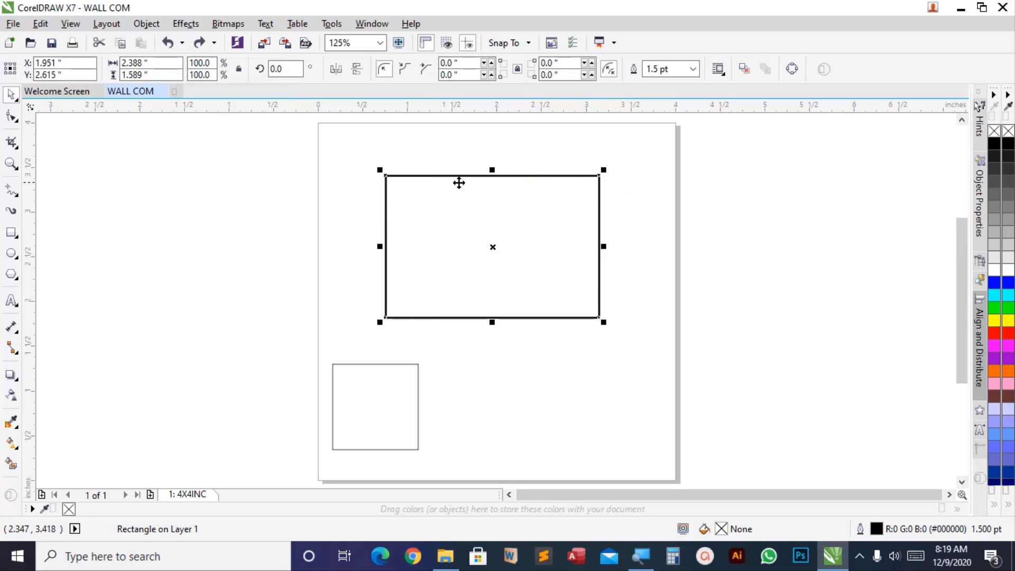
- Round only the large rectangle's upper-left corner to about 0.533 inches, and undo it
left_click(12, 115)
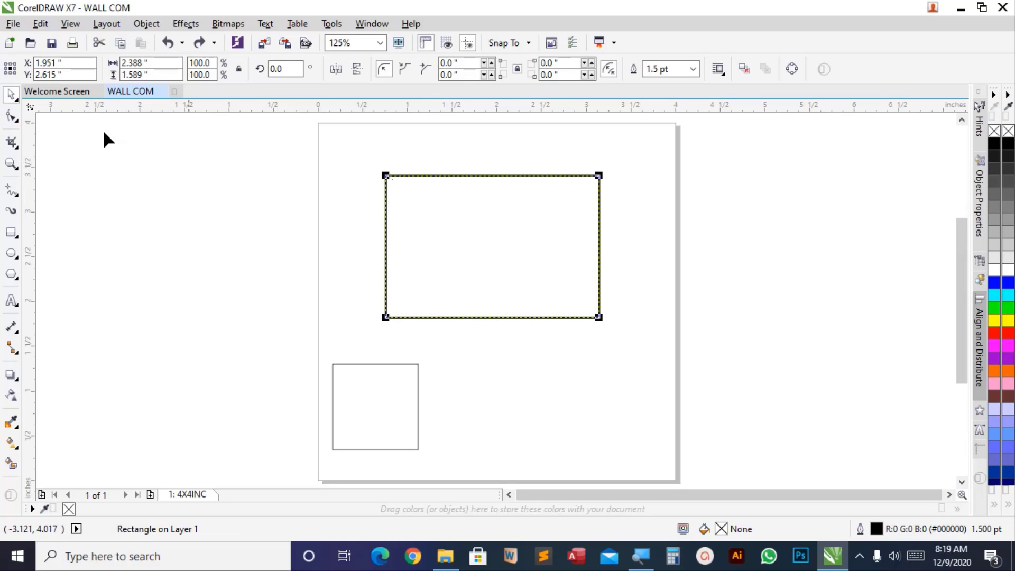
left_click_drag(387, 175, 413, 223)
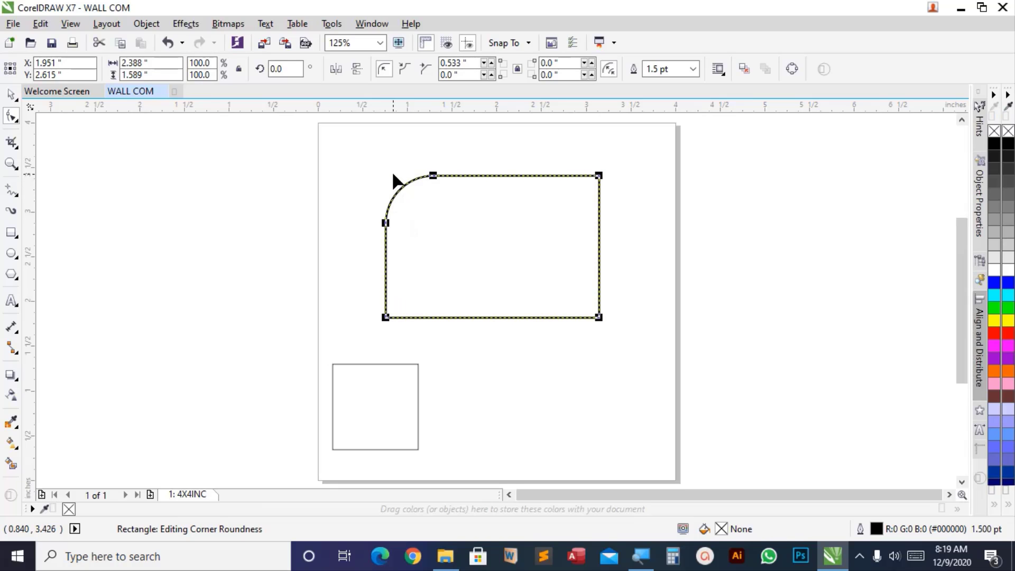
left_click(167, 43)
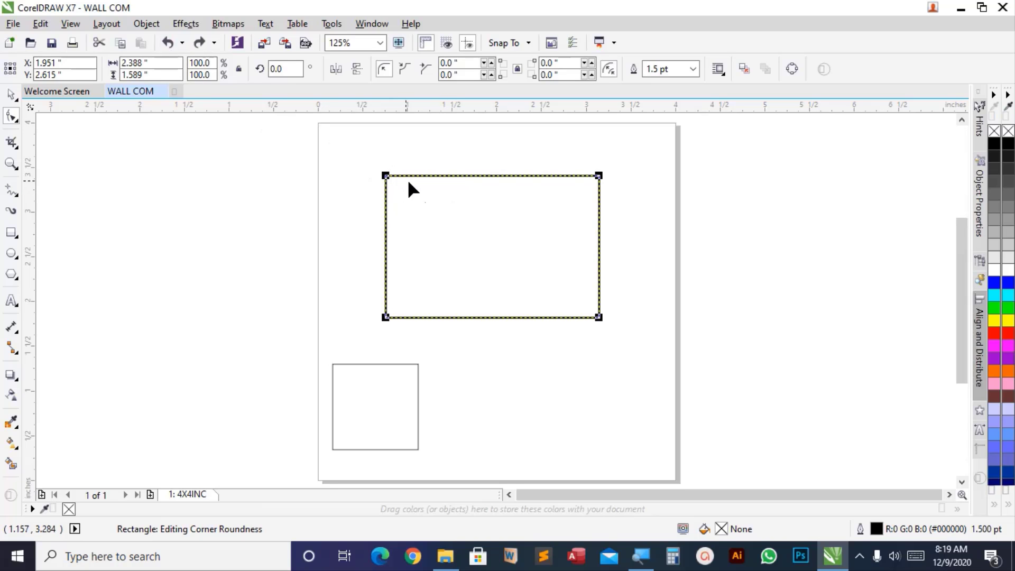
- Individually round the large rectangle's upper-left corner to about 0.657 inches and its lower-right corner to about 0.707 inches
left_click_drag(391, 171, 410, 232)
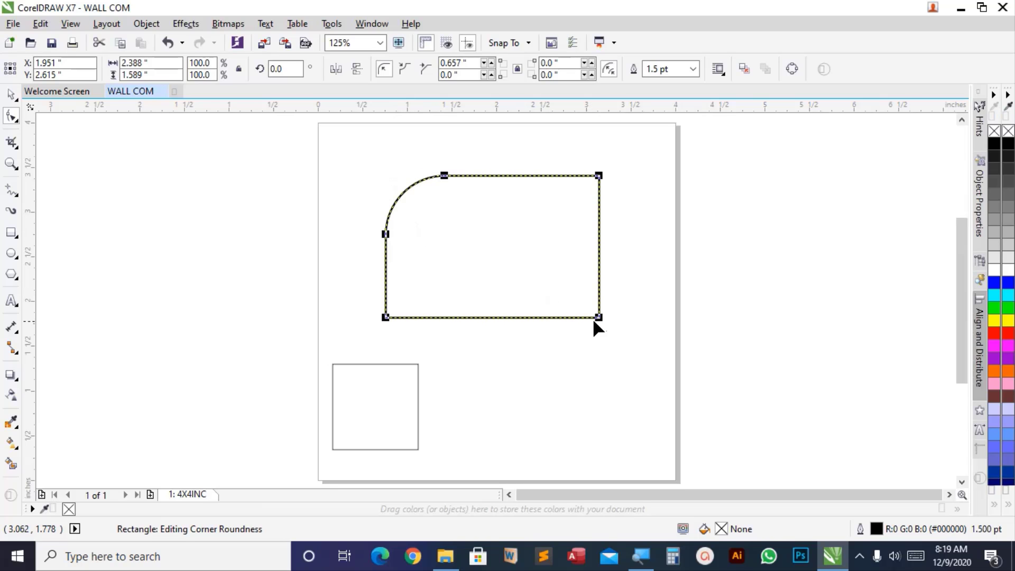
left_click_drag(599, 318, 535, 316)
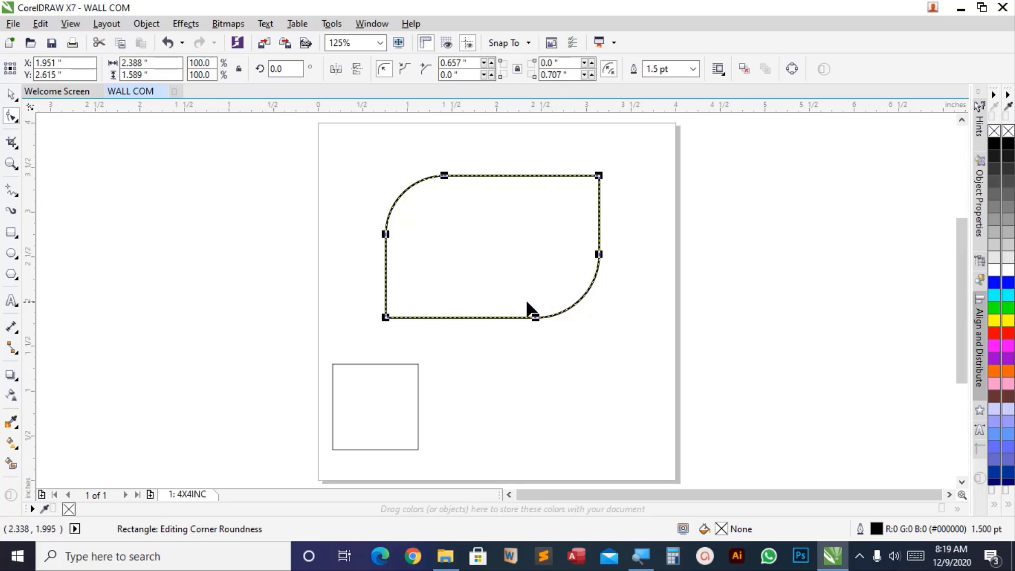
left_click(11, 96)
left_click(224, 220)
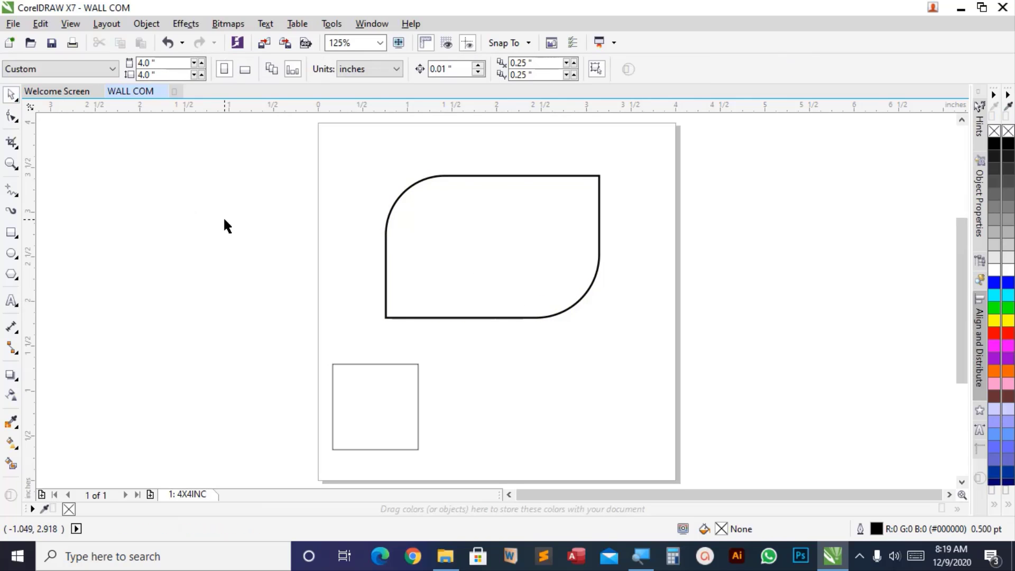
- Switch the large rectangle to scalloped corners, reducing the upper-left notch to about 0.15 inches and the lower-right one to zero
left_click(418, 243)
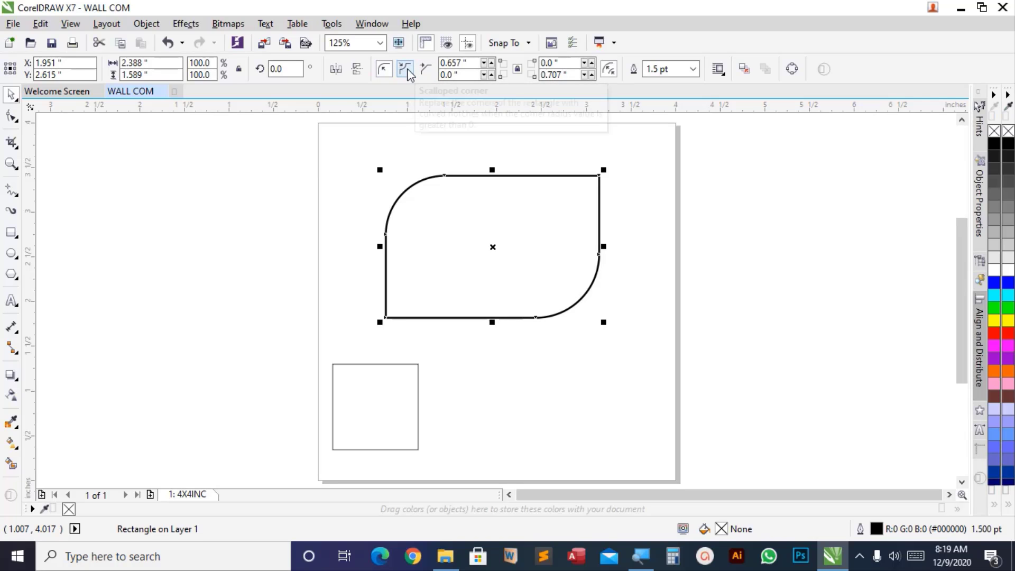
left_click(407, 73)
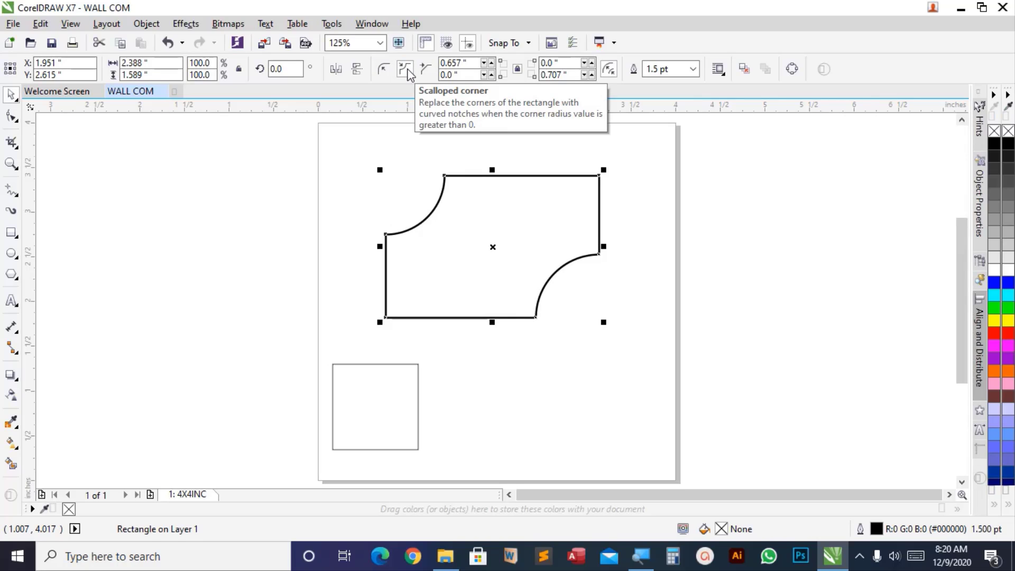
left_click(10, 120)
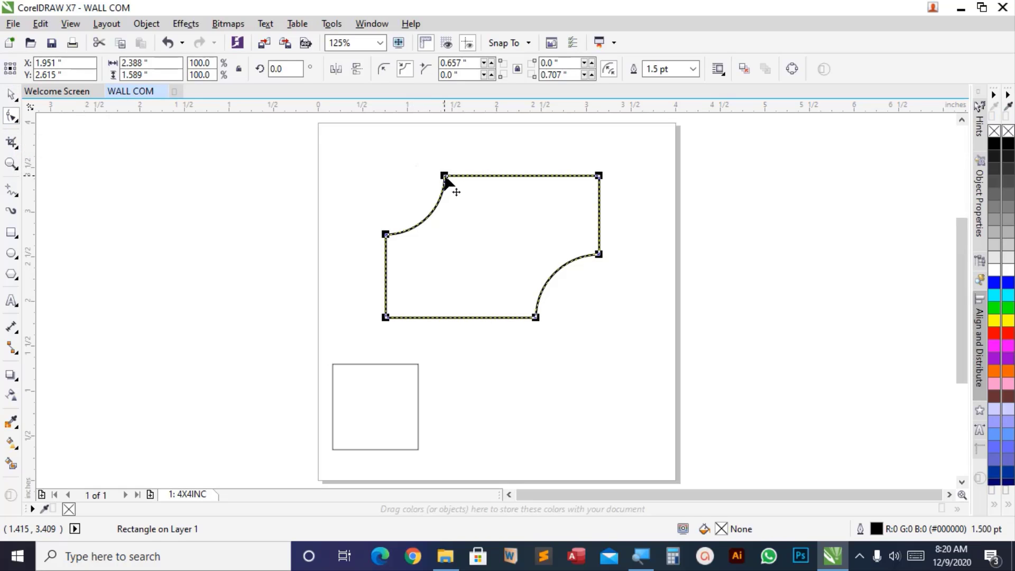
left_click_drag(446, 179, 398, 181)
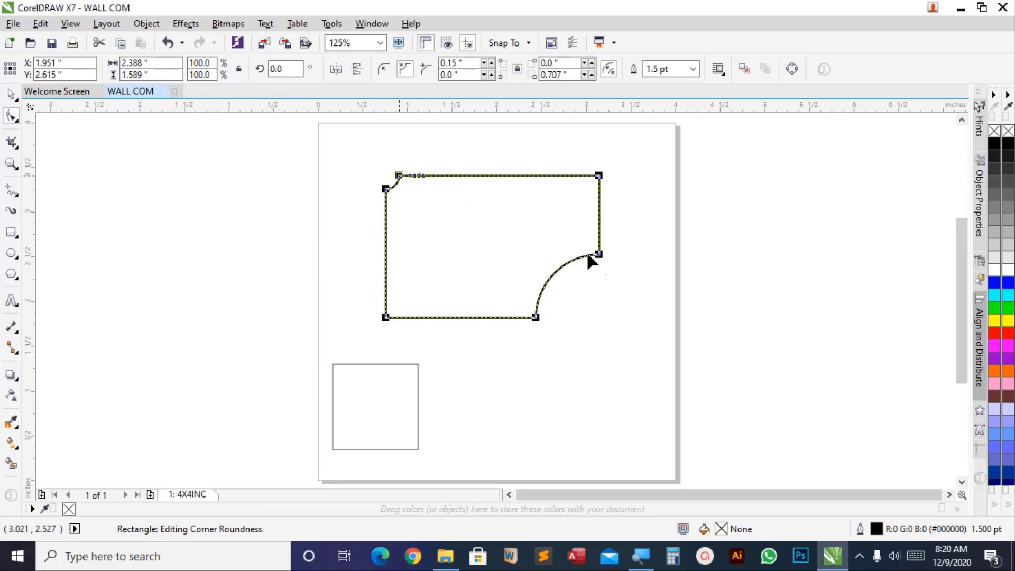
left_click_drag(599, 256, 624, 334)
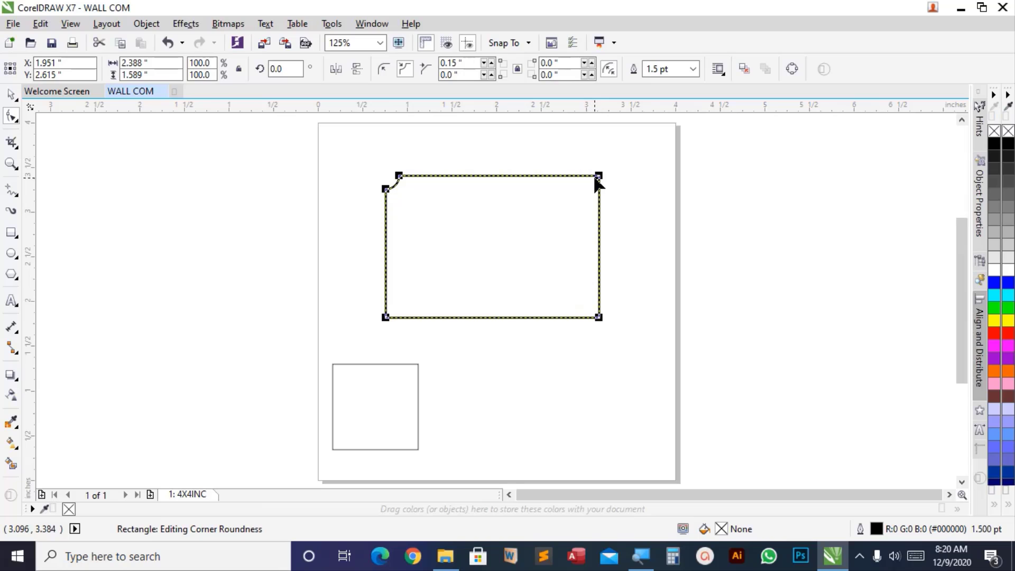
- Scallop both upper corners of the large rectangle individually to about 0.795 inches with the Shape tool
left_click_drag(599, 176, 599, 201)
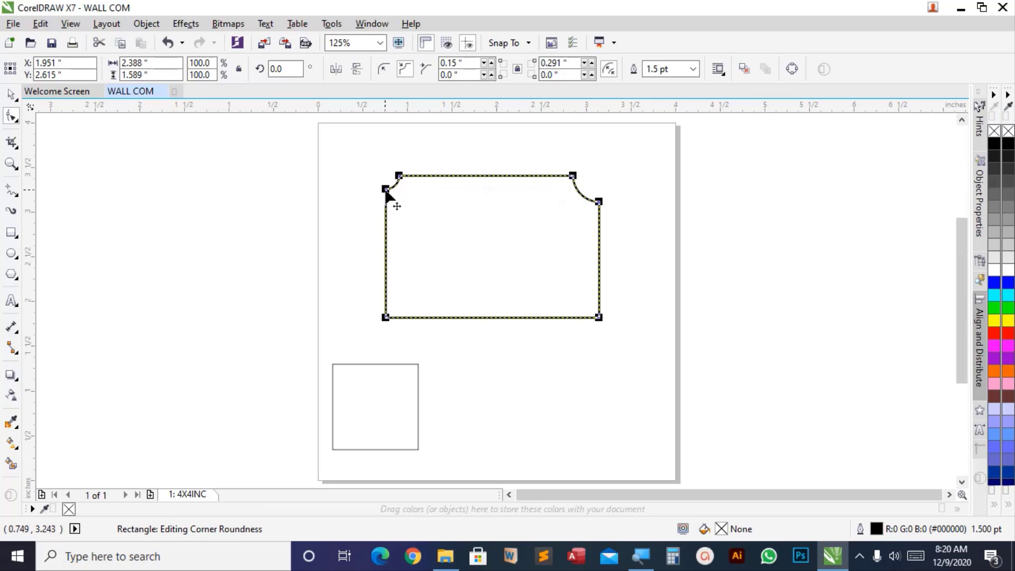
left_click_drag(387, 191, 397, 246)
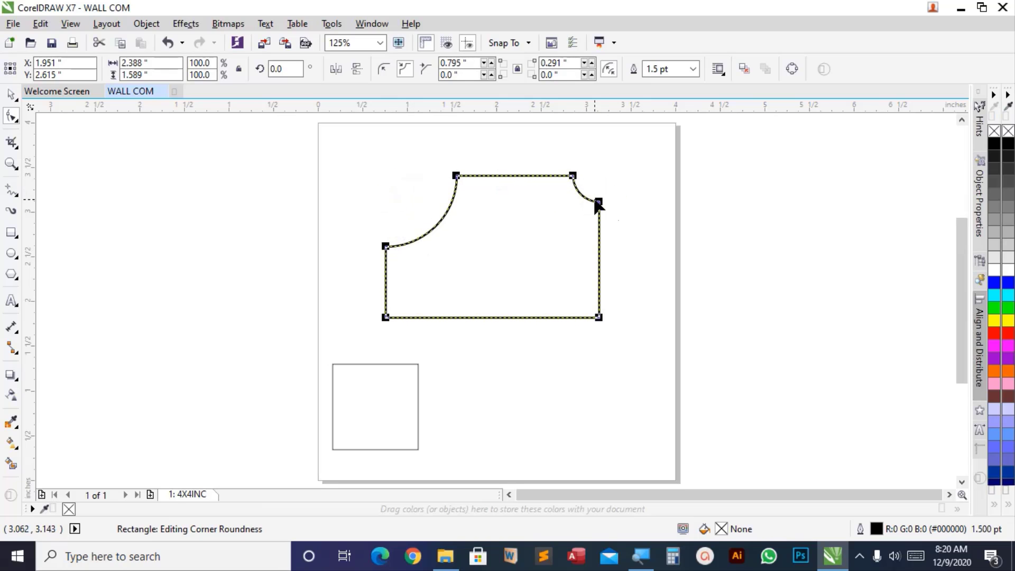
left_click_drag(599, 204, 580, 259)
left_click_drag(554, 300, 552, 298)
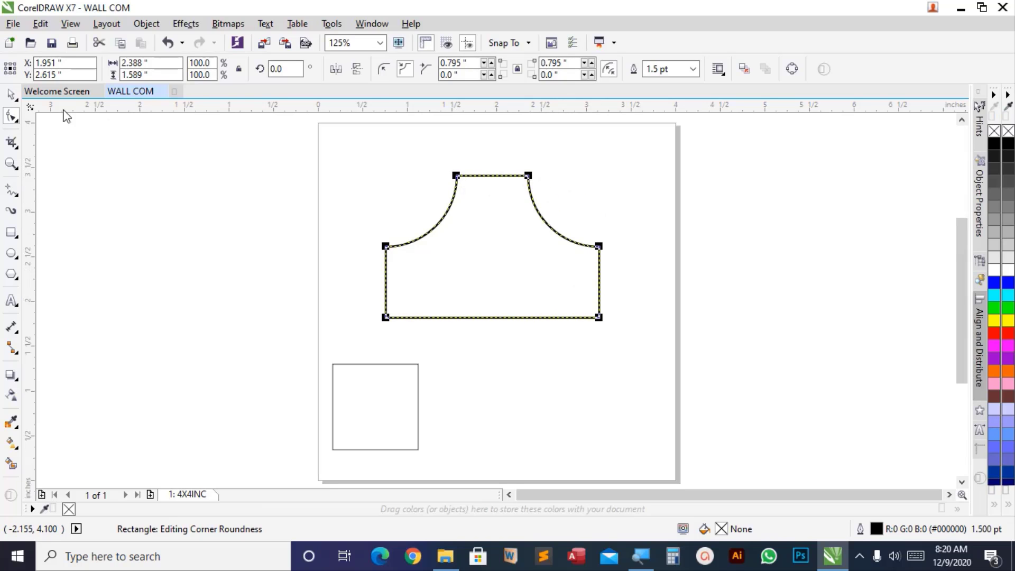
left_click(10, 94)
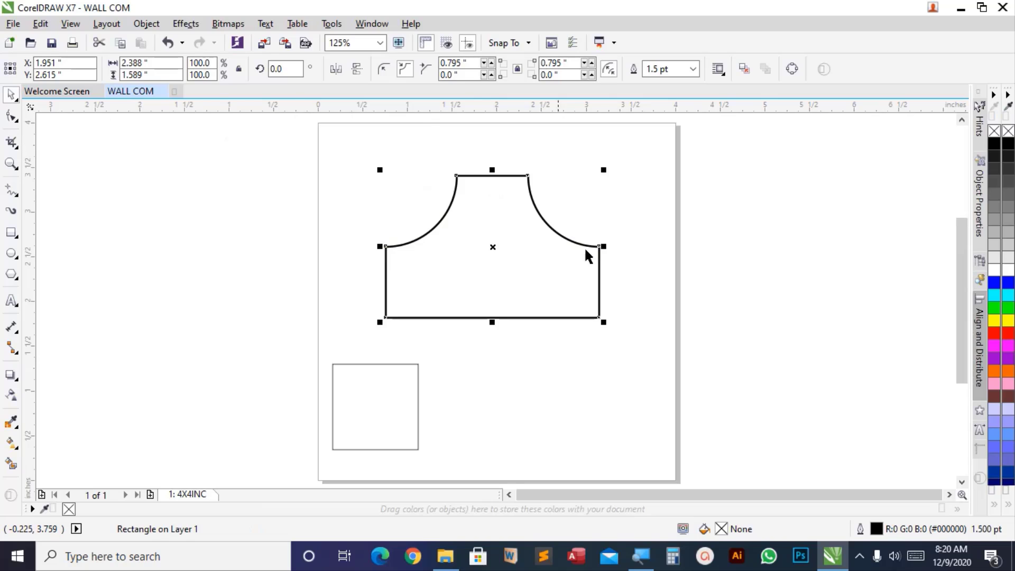
- Try yellow, red and grey fills on the scalloped shape, and fill it with orange (#FF6600)
left_click(996, 324)
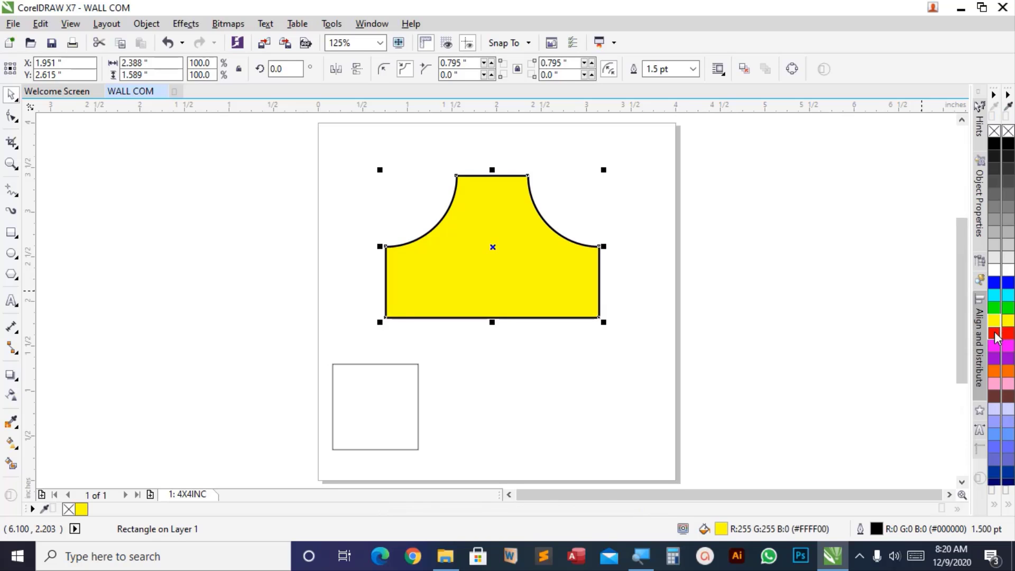
left_click(996, 335)
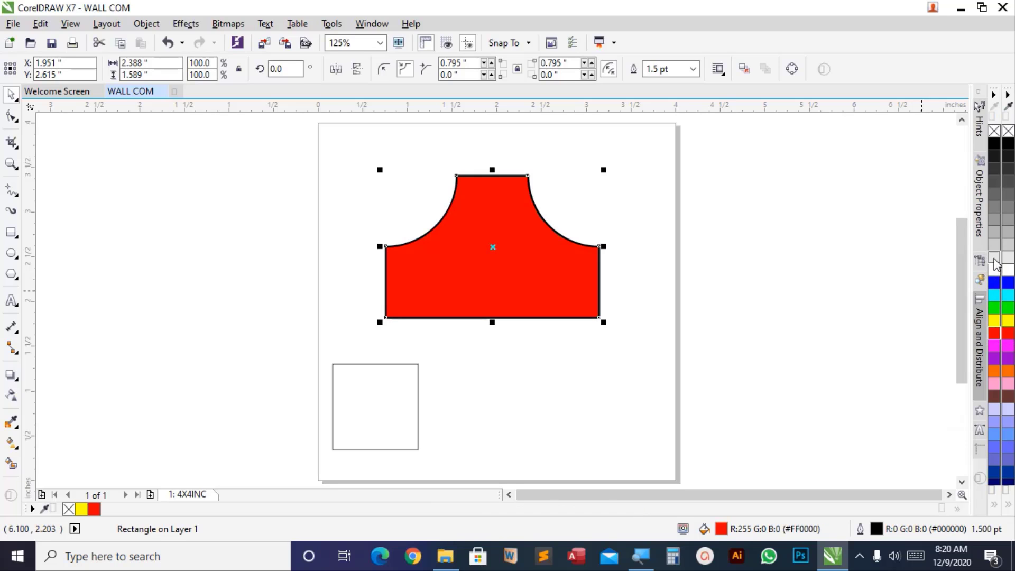
left_click(997, 238)
left_click(996, 232)
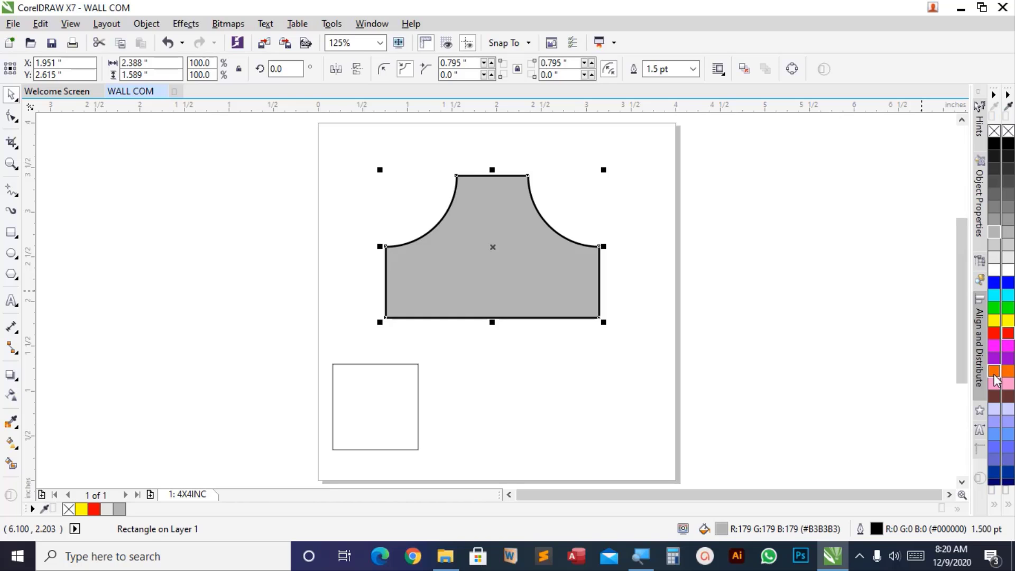
left_click(993, 372)
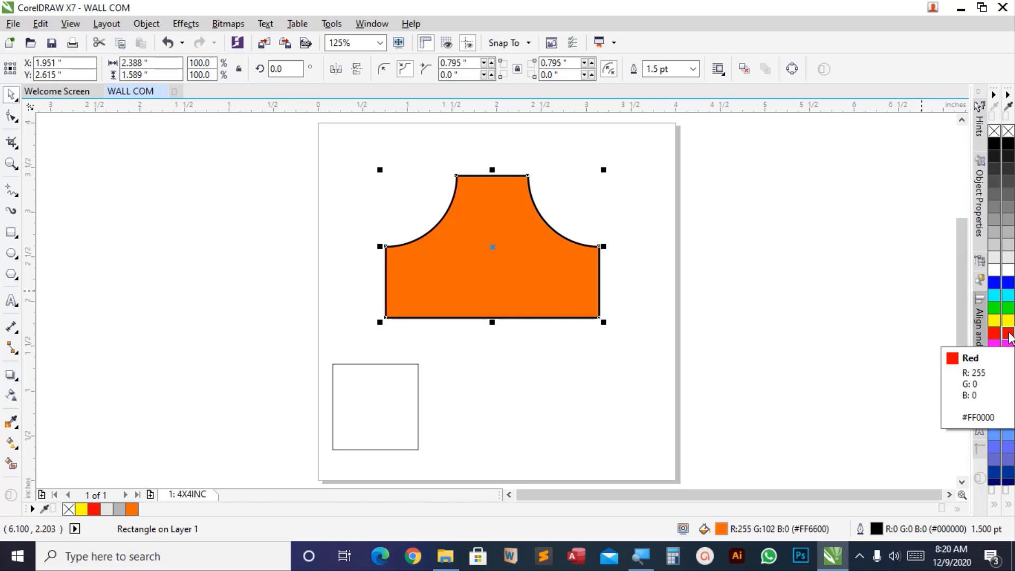
- Move the orange shape slightly upward on the page and colour its outline red
left_click_drag(593, 285, 581, 263)
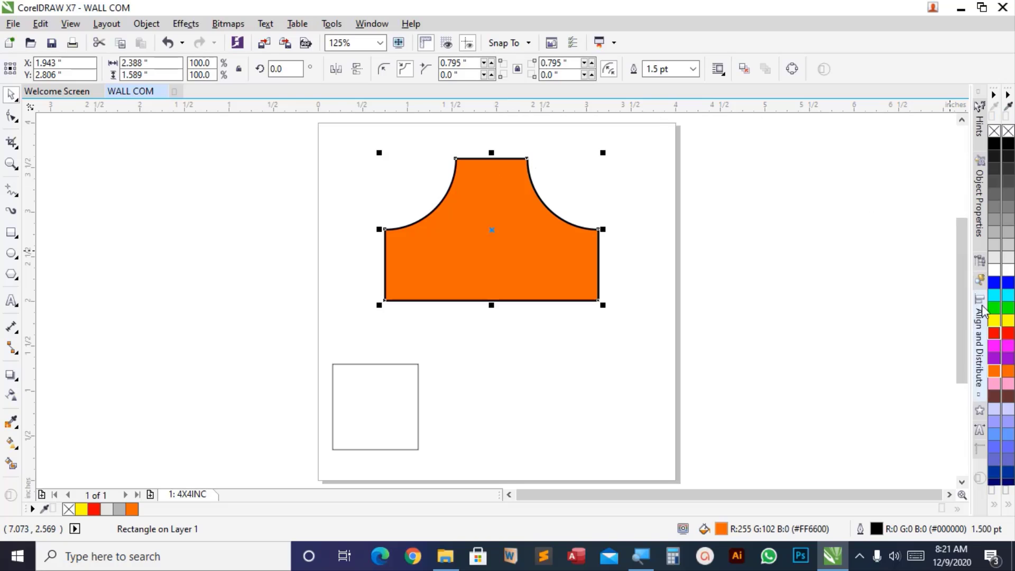
right_click(994, 334)
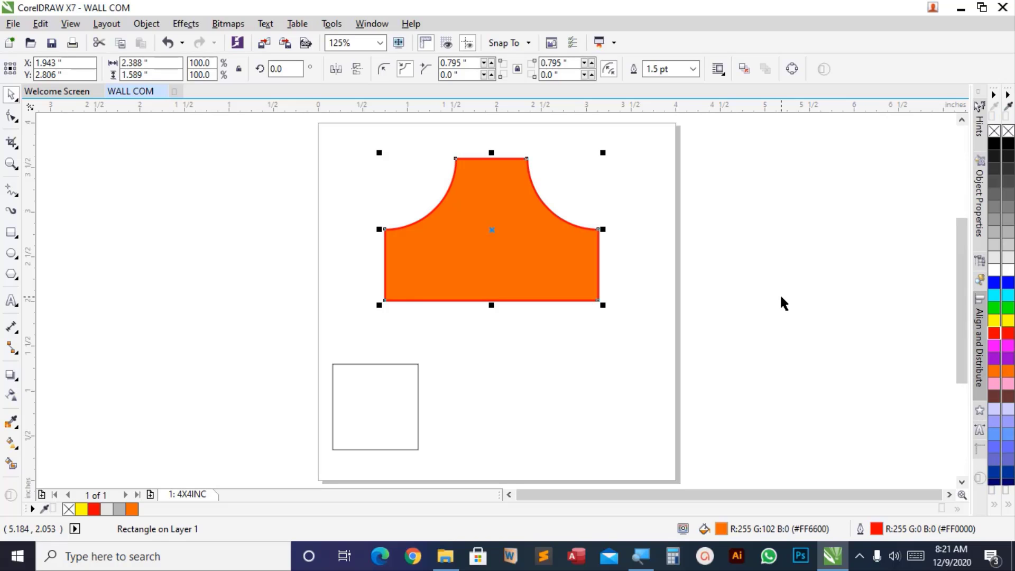
- Move the small square beneath the orange shape and give it a Deep Navy Blue fill with an orange outline
left_click(418, 431)
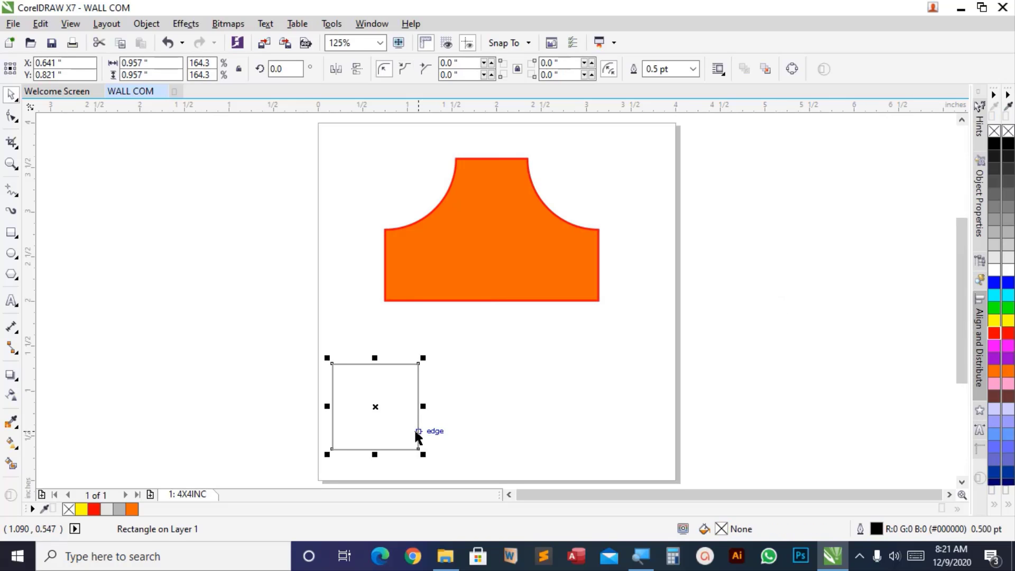
left_click_drag(419, 431, 552, 393)
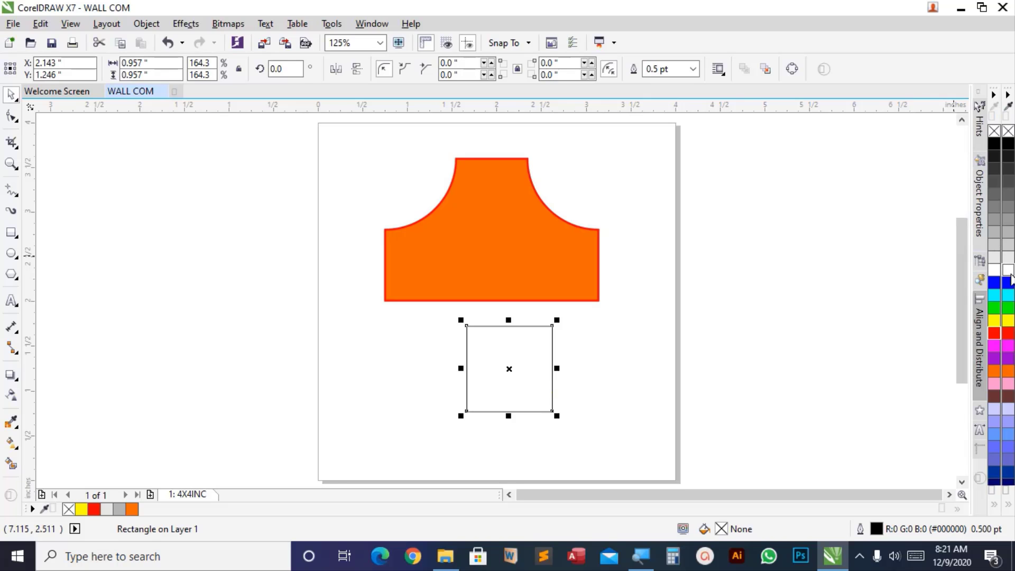
scroll(993, 390, "down", 1)
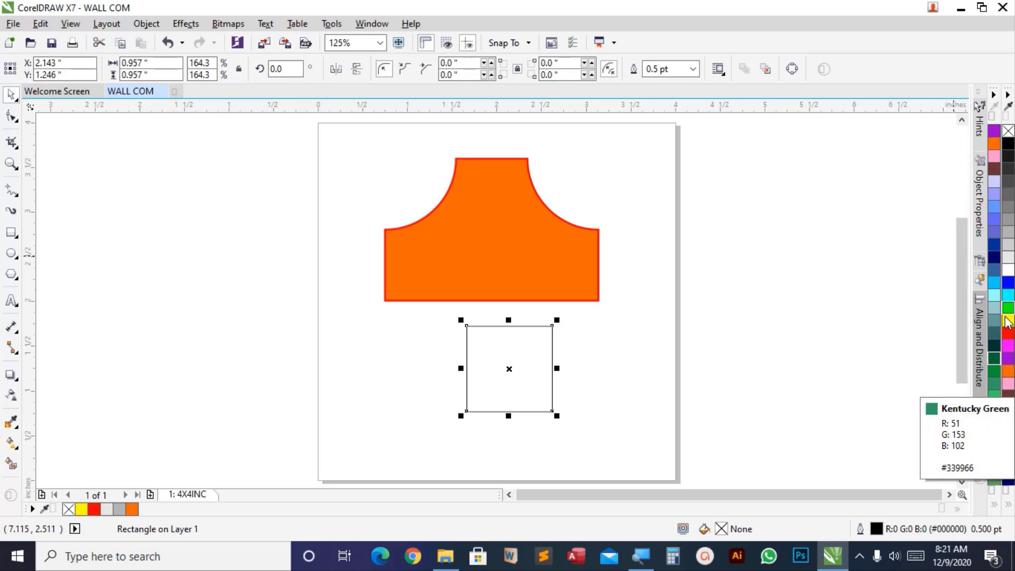
left_click(996, 260)
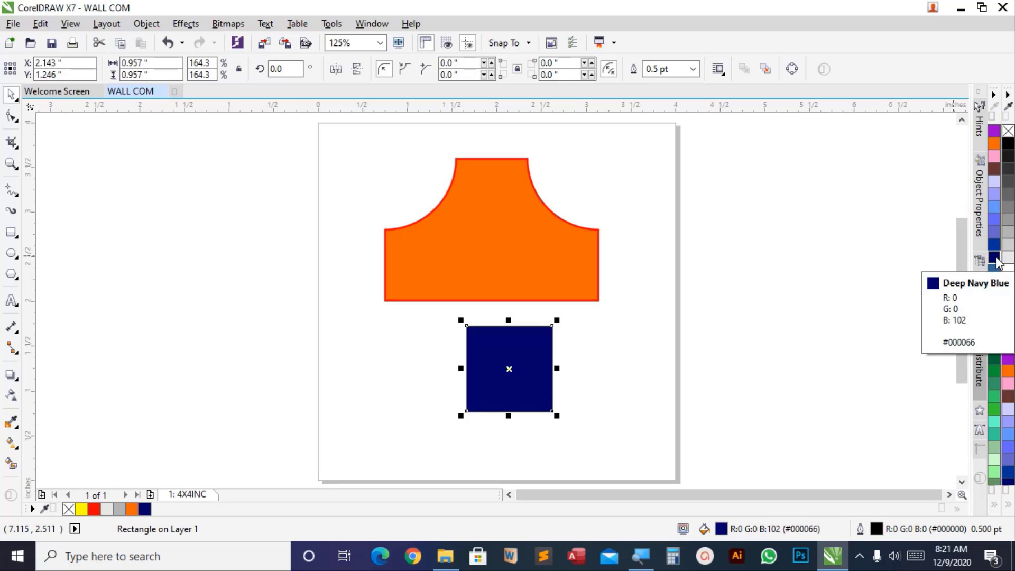
right_click(996, 147)
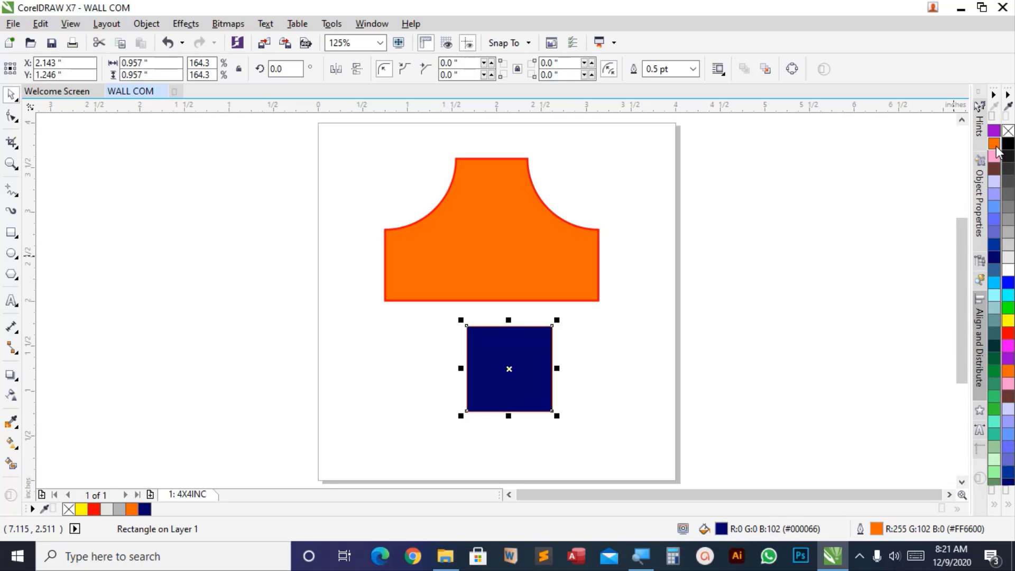
- Try a 16 pt outline on the navy square, and set its outline width to 1.5 pt
left_click(693, 69)
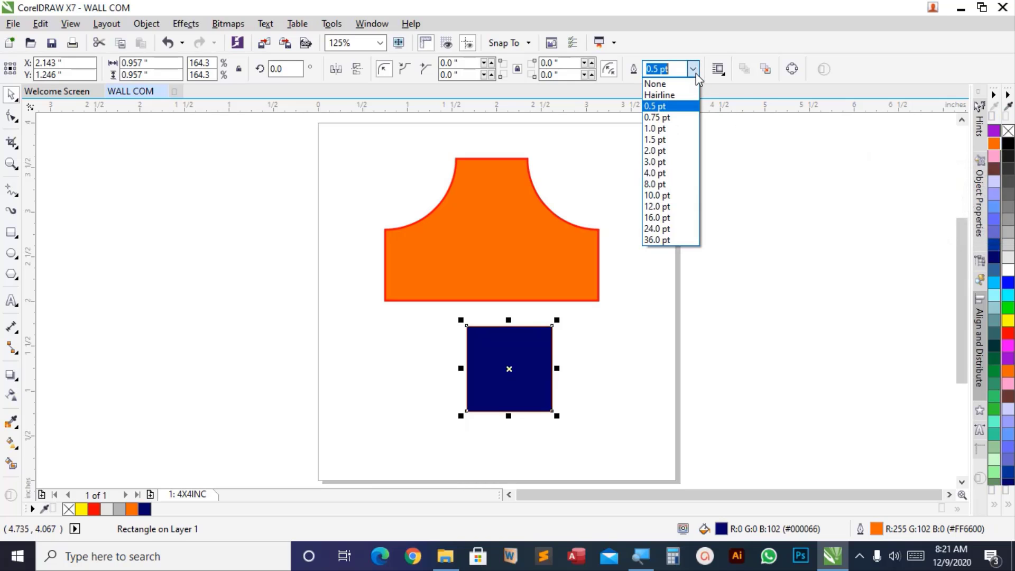
left_click(661, 216)
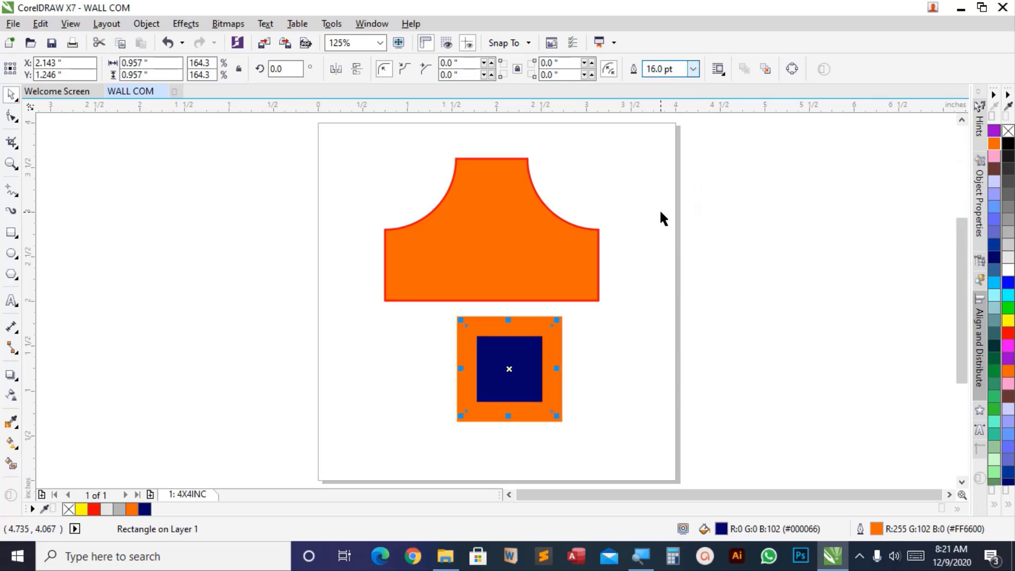
left_click(694, 71)
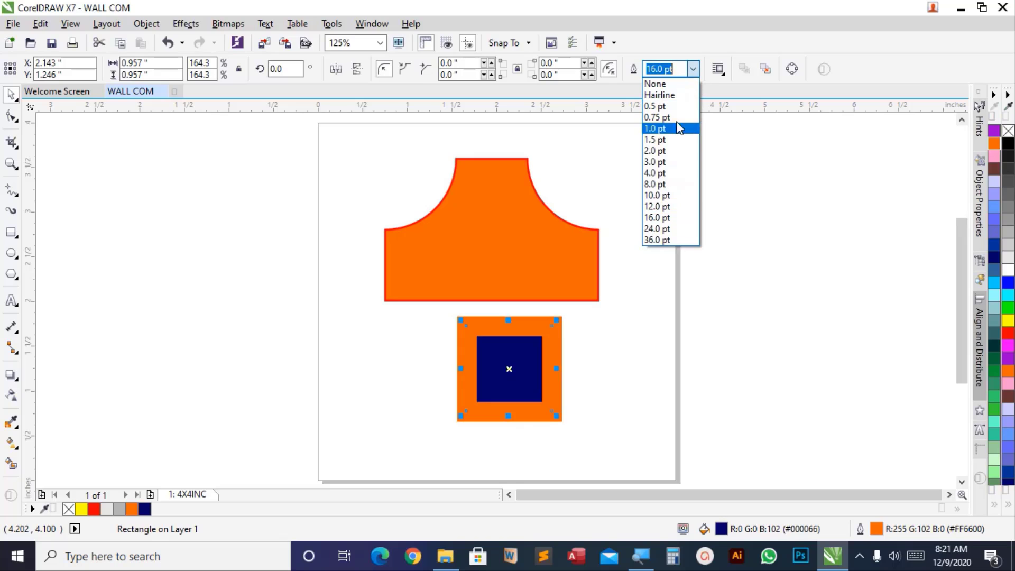
left_click(669, 136)
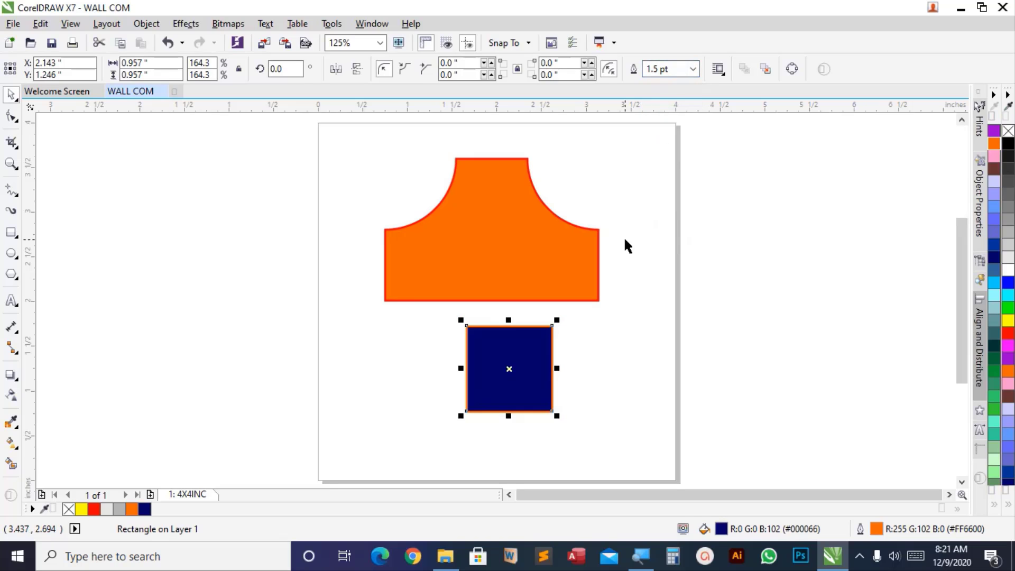
- Clear the page by moving the navy square off to its upper left and the scalloped orange shape off to its right
left_click_drag(524, 334, 295, 148)
left_click(465, 249)
left_click_drag(465, 244, 757, 189)
left_click_drag(241, 195, 139, 169)
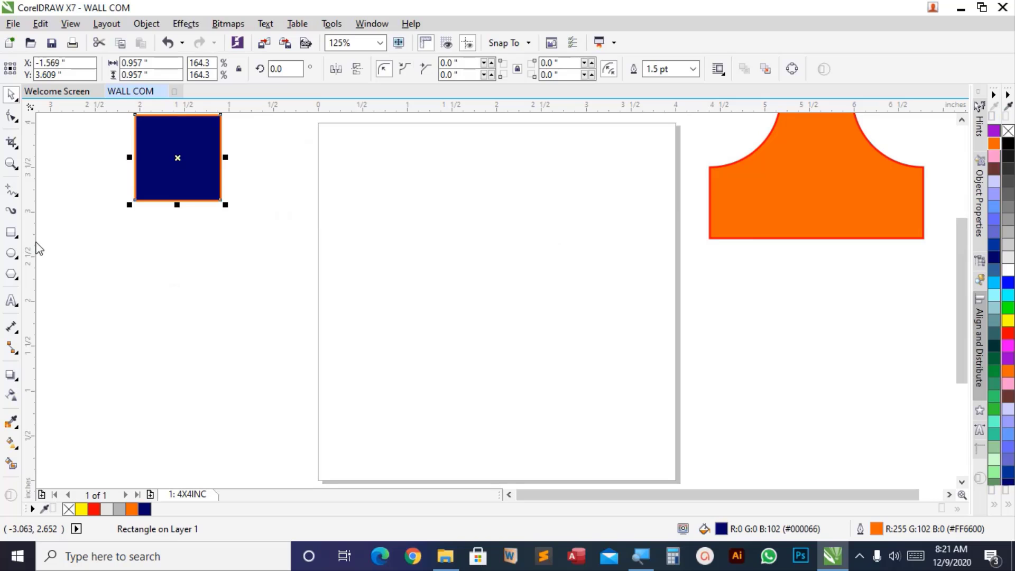
- Draw a rectangle about 3.1 × 1.5 inches across the upper middle of the empty page
left_click(11, 233)
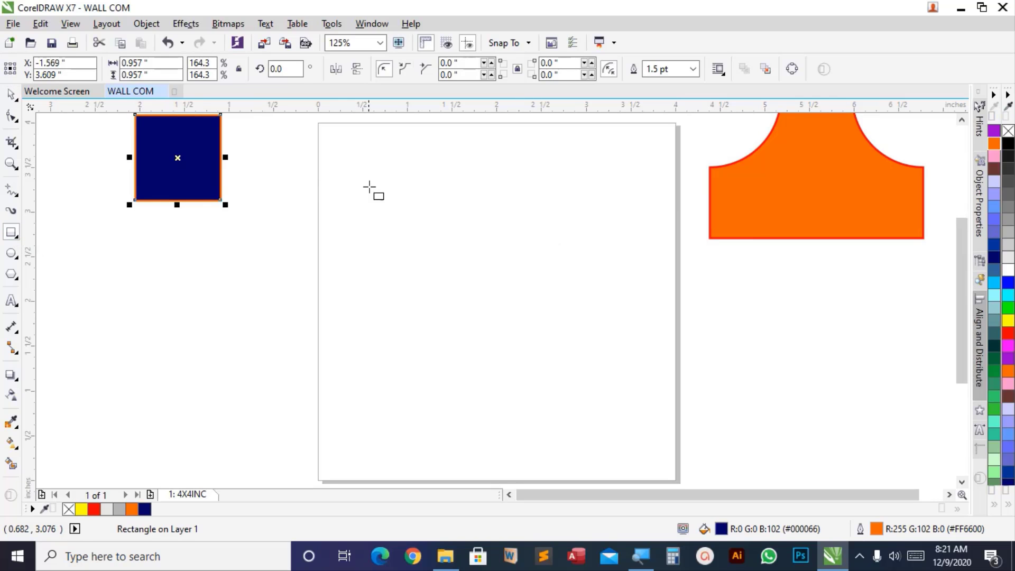
mouse_move(369, 184)
left_mouse_down()
mouse_move(505, 269)
mouse_move(646, 320)
left_mouse_up()
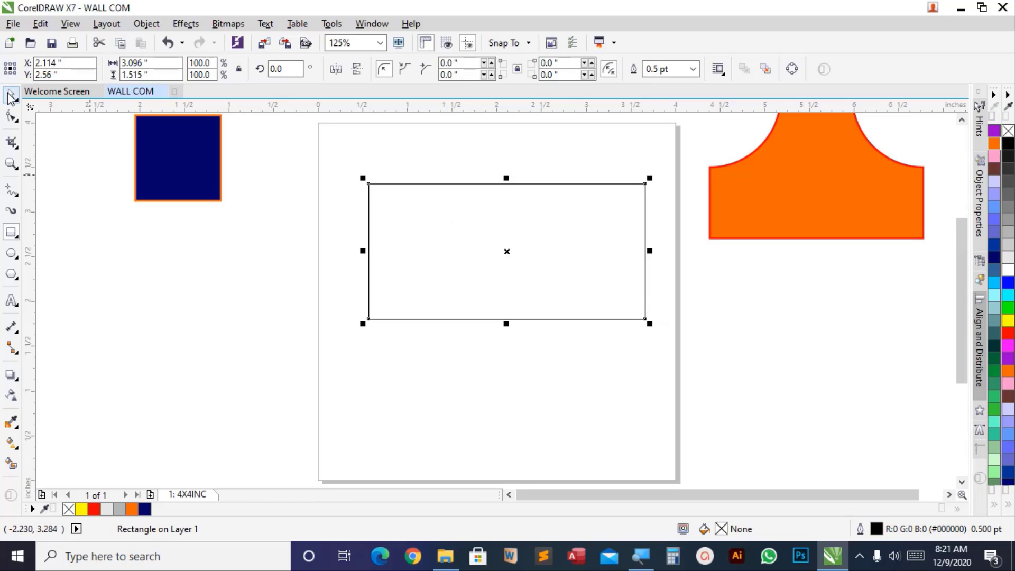
left_click(11, 96)
- Fill the new rectangle with orange (#FF6600) and shift it slightly down and left on the page
left_click(132, 510)
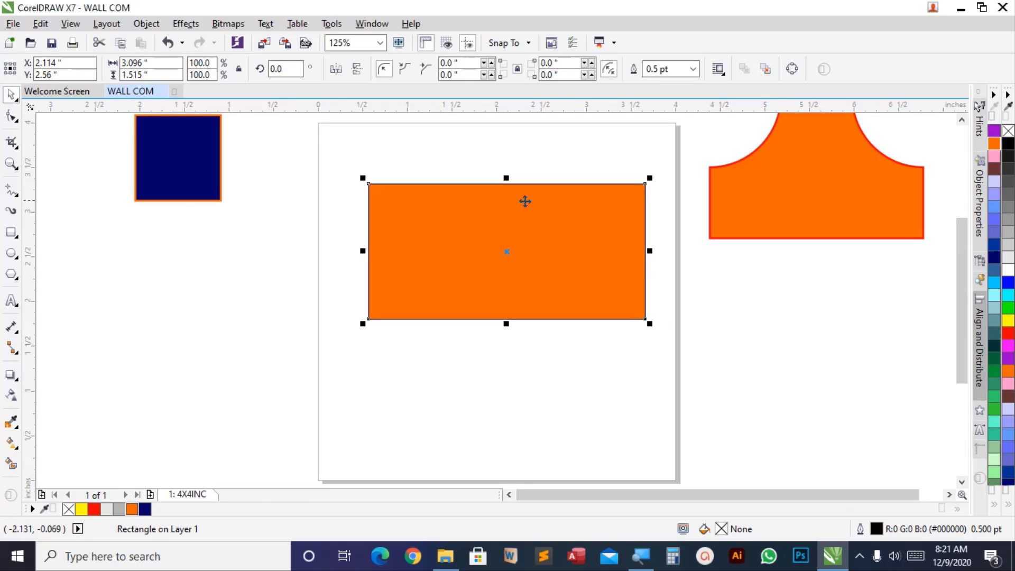
left_click_drag(524, 200, 503, 214)
left_click(113, 328)
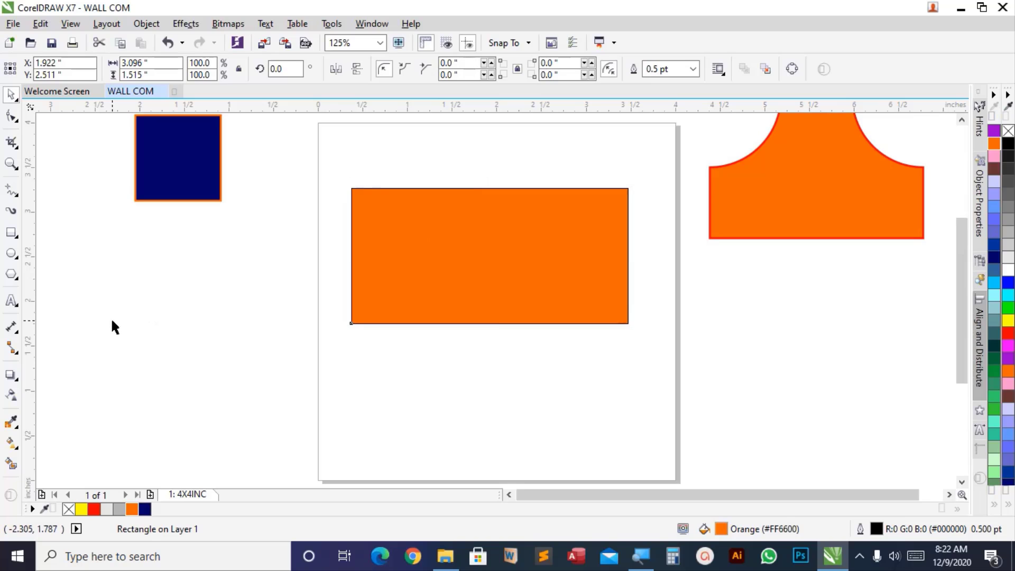
- Draw a rectangle about 1.35 × 1.5 inches over the orange rectangle's right end and round its two left corners to about 0.674 inches
left_click(11, 232)
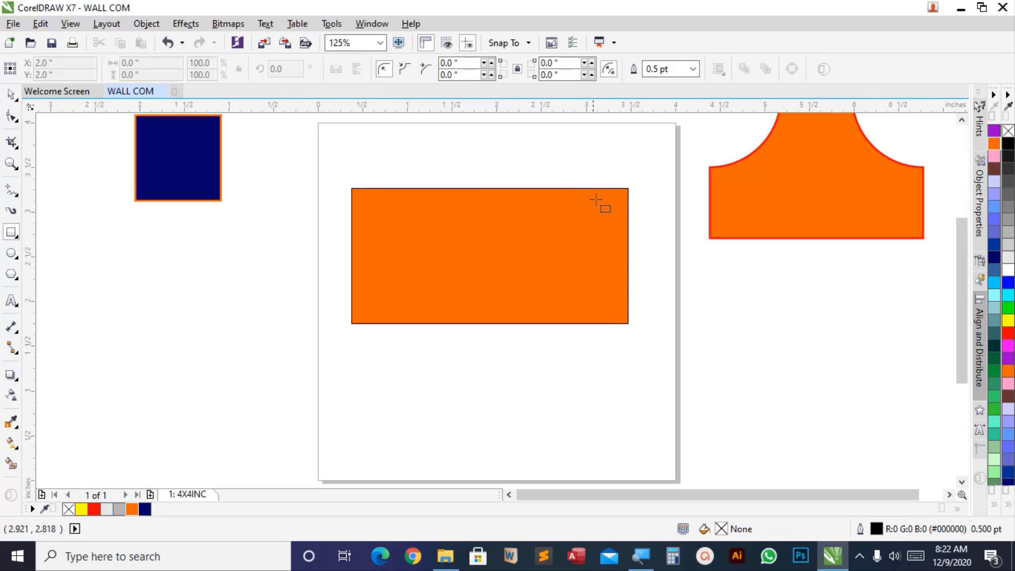
left_click_drag(508, 188, 628, 323)
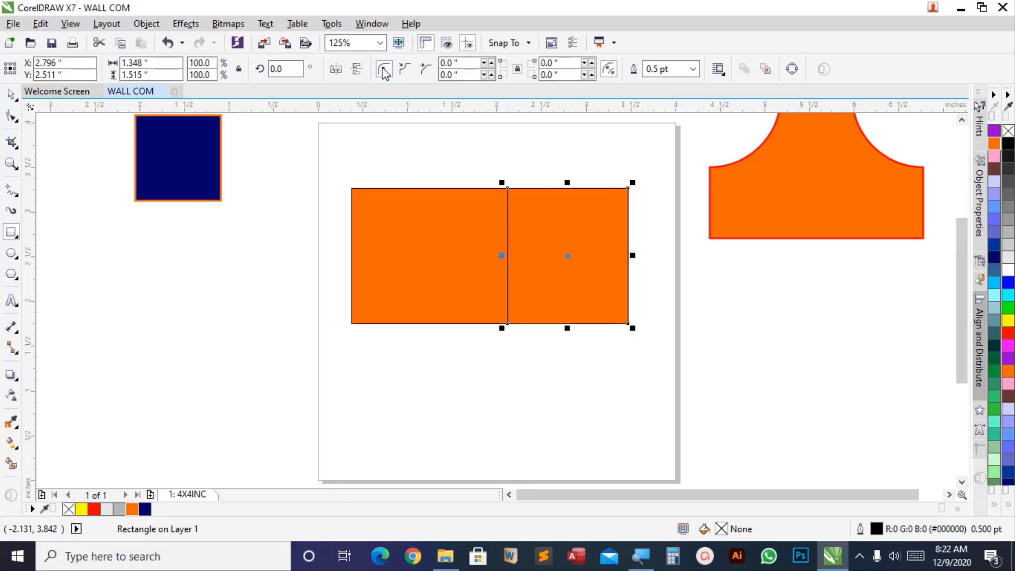
left_click(12, 116)
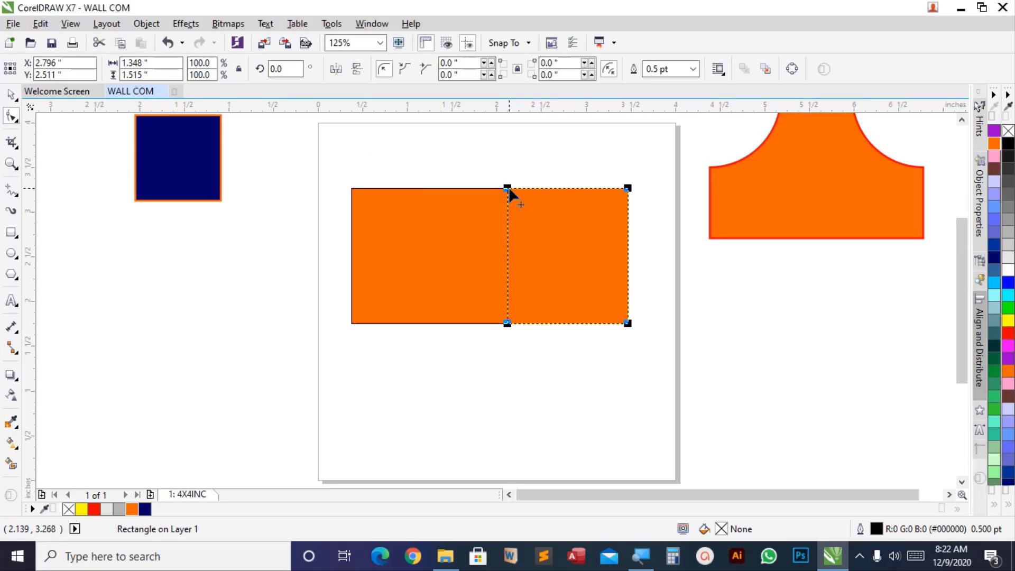
left_click_drag(508, 189, 611, 202)
left_click_drag(539, 324, 614, 319)
left_click(8, 96)
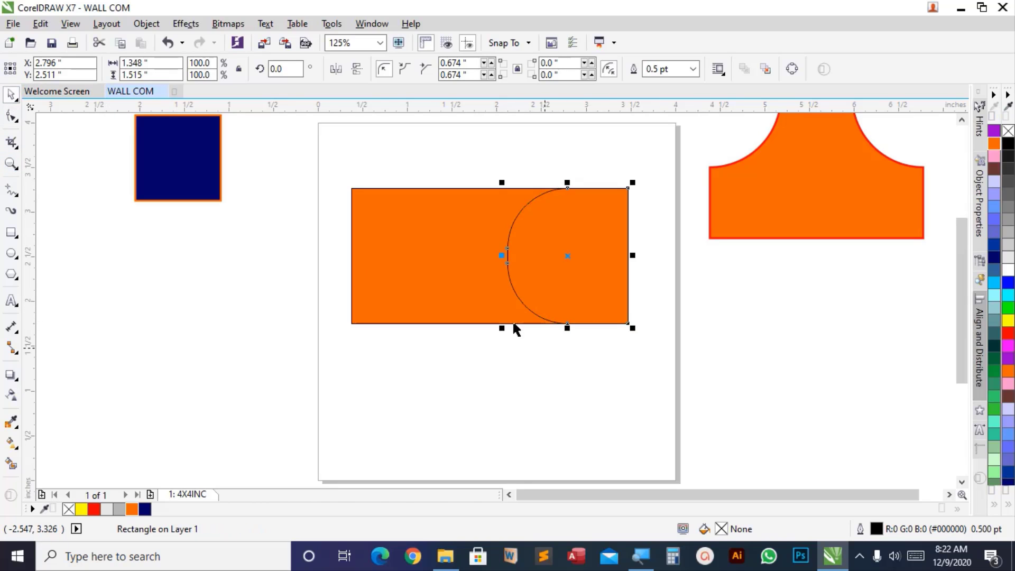
- Fill the left-rounded shape with red (#FF0000) and colour its outline white
left_click(95, 510)
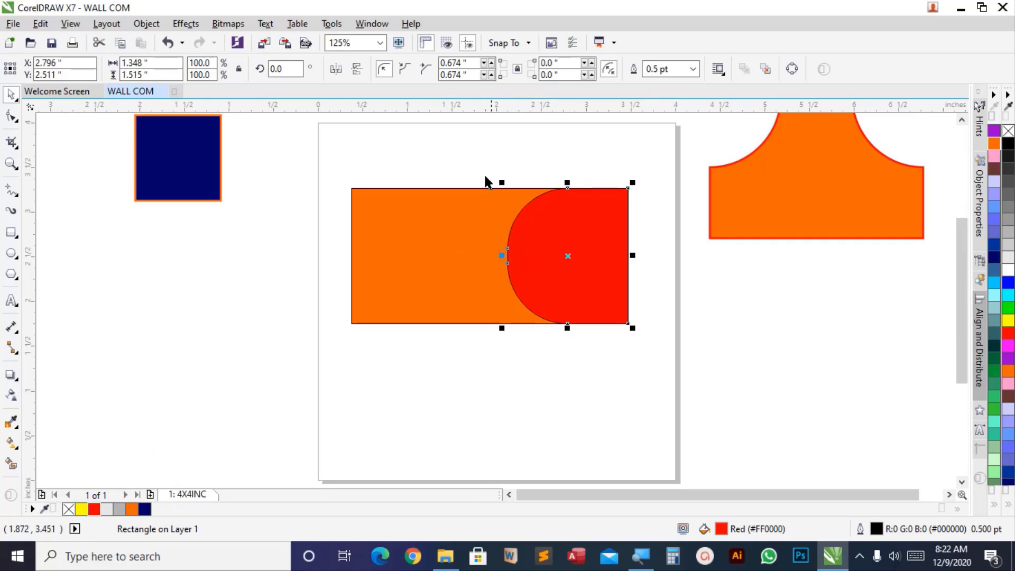
left_click(541, 242)
left_click(541, 242)
right_click(1008, 270)
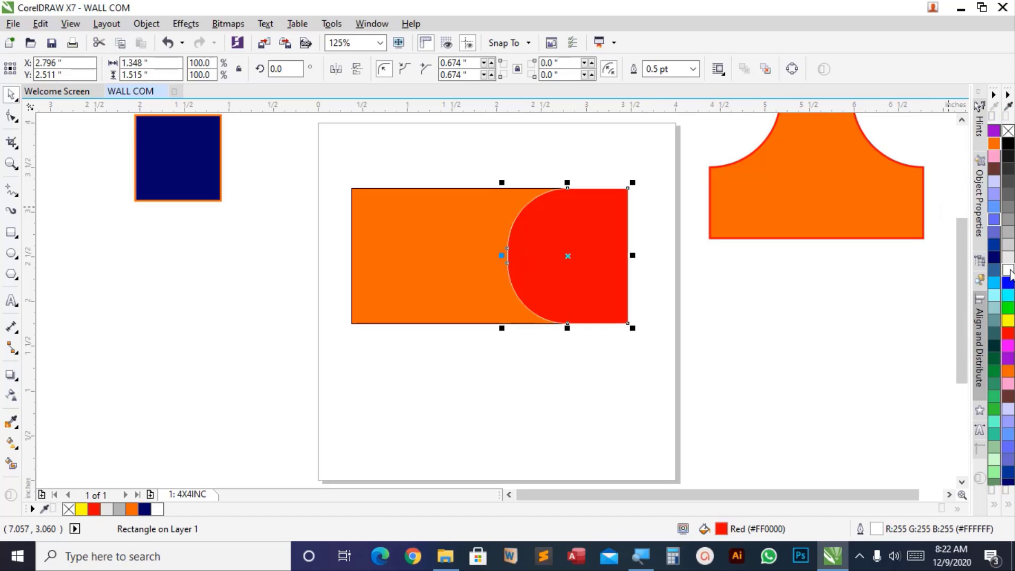
left_click(732, 269)
left_click(611, 257)
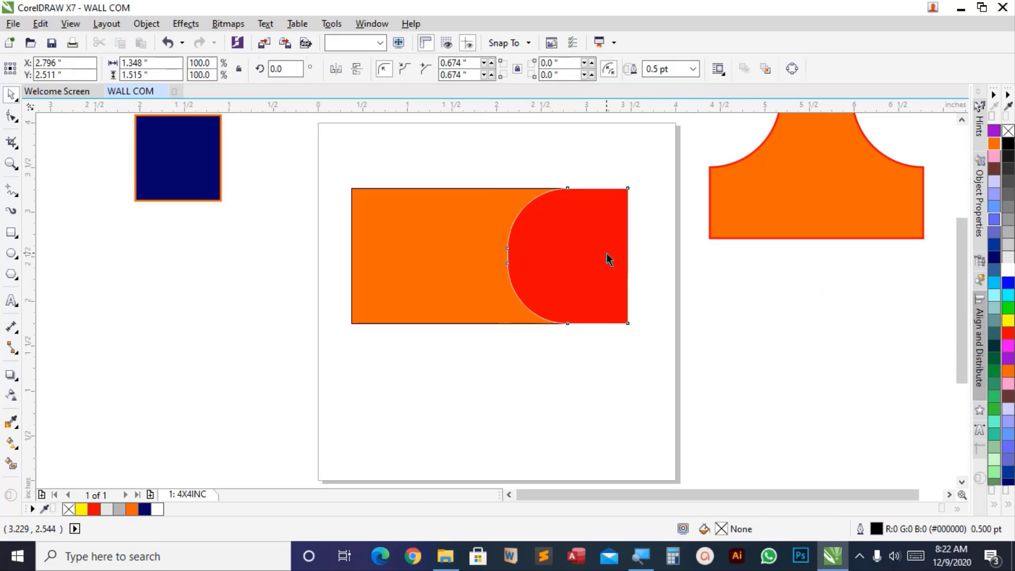
left_click(662, 202)
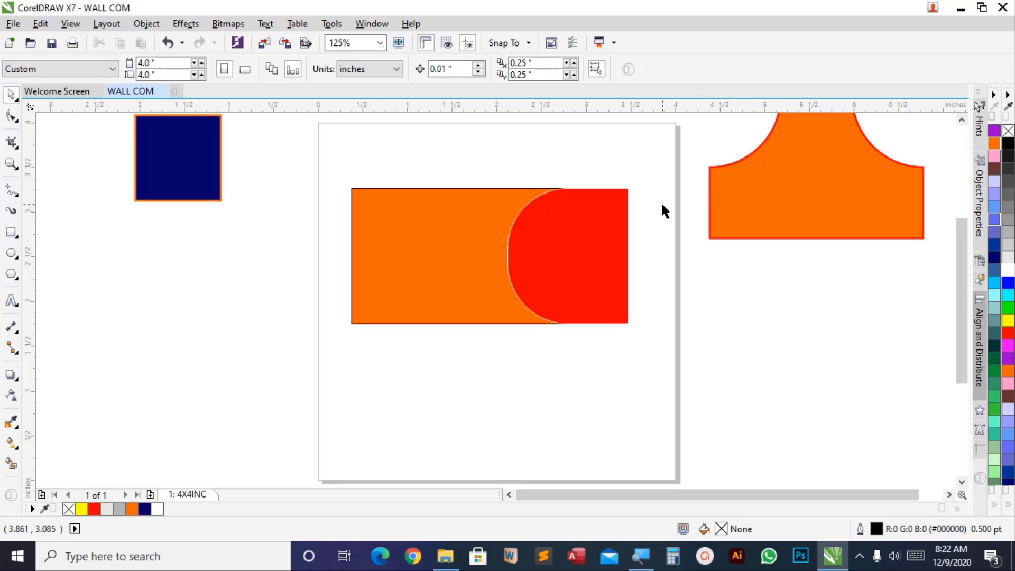
- Examine the orange rectangle and the overlapping red shape with its white outline up close
left_click(10, 164)
left_click_drag(339, 165, 661, 363)
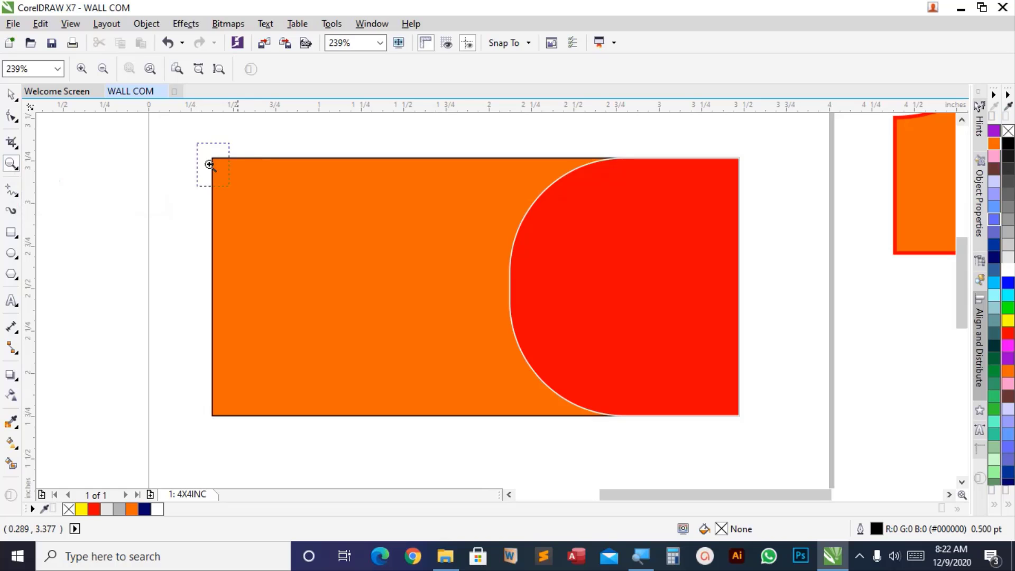
left_click_drag(209, 164, 778, 451)
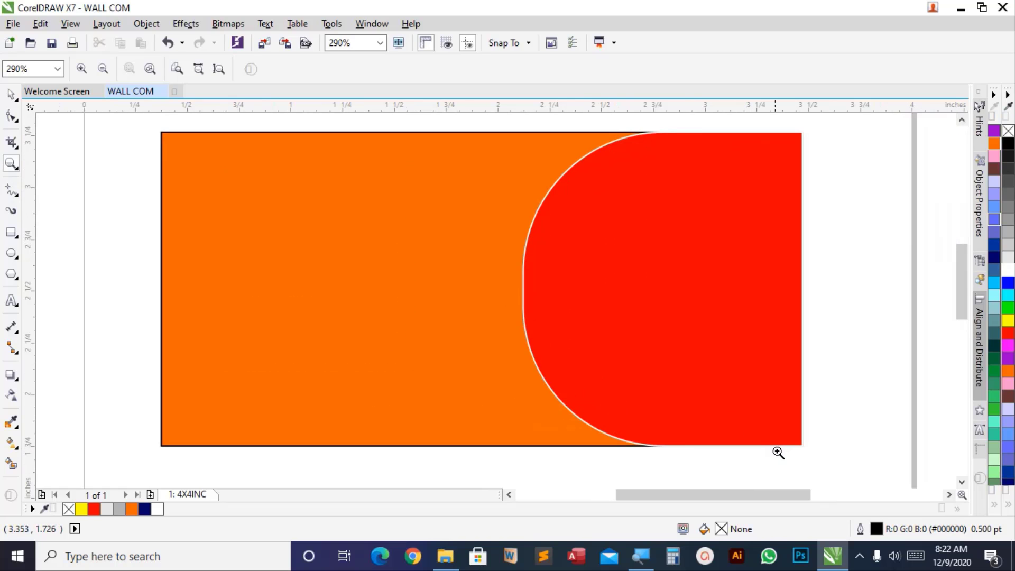